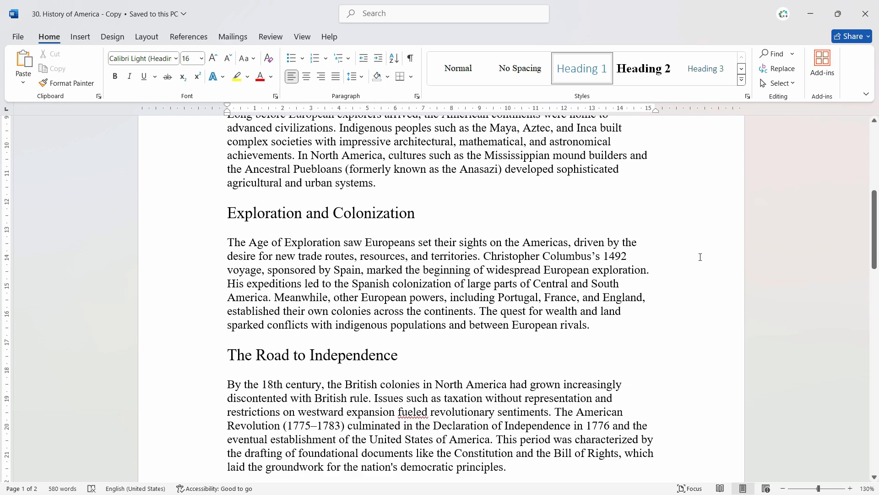
Add blank paragraphs after 'achievements.' at the end of the America's Diverse Legacy section.
{"action": "scroll", "coordinate": [697, 257], "scroll_direction": "down", "scroll_amount": 3}
{"action": "scroll", "coordinate": [611, 271], "scroll_direction": "down", "scroll_amount": 5}
{"action": "scroll", "coordinate": [611, 271], "scroll_direction": "down", "scroll_amount": 10}
{"action": "left_click", "coordinate": [578, 273]}
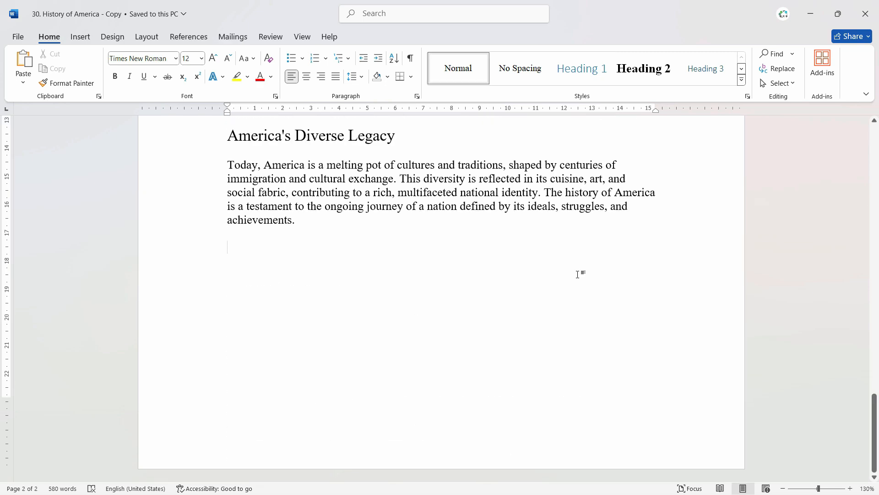
{"action": "scroll", "coordinate": [449, 273], "scroll_direction": "up", "scroll_amount": 7}
{"action": "scroll", "coordinate": [459, 259], "scroll_direction": "down", "scroll_amount": 7}
{"action": "left_click", "coordinate": [459, 245]}
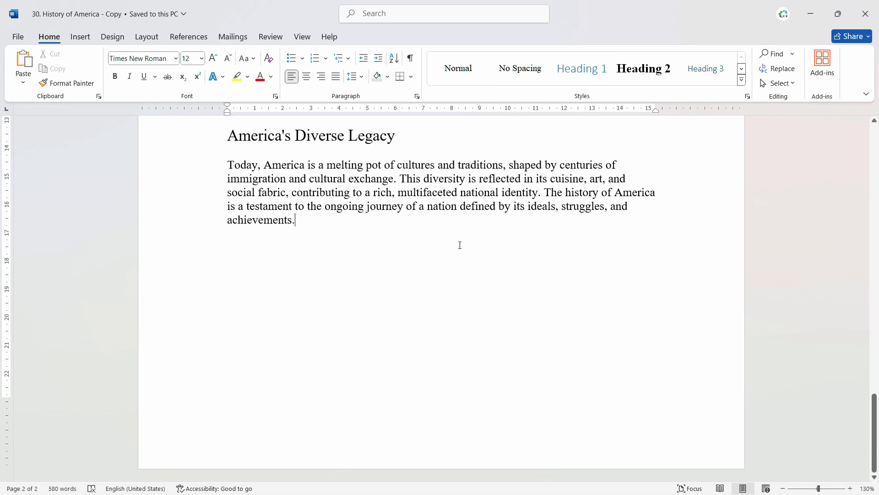
{"action": "key", "text": "Return"}
{"action": "key", "text": "Return"}
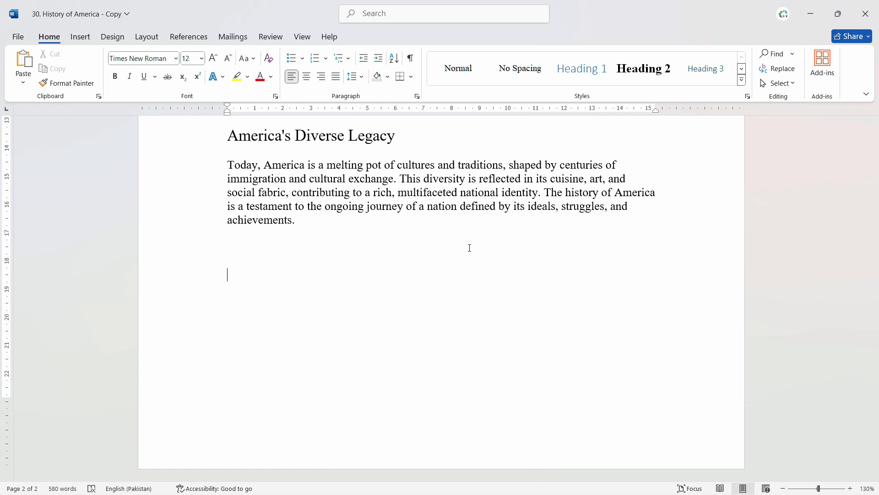
{"action": "scroll", "coordinate": [544, 355], "scroll_direction": "up", "scroll_amount": 2}
{"action": "scroll", "coordinate": [545, 353], "scroll_direction": "down", "scroll_amount": 2}
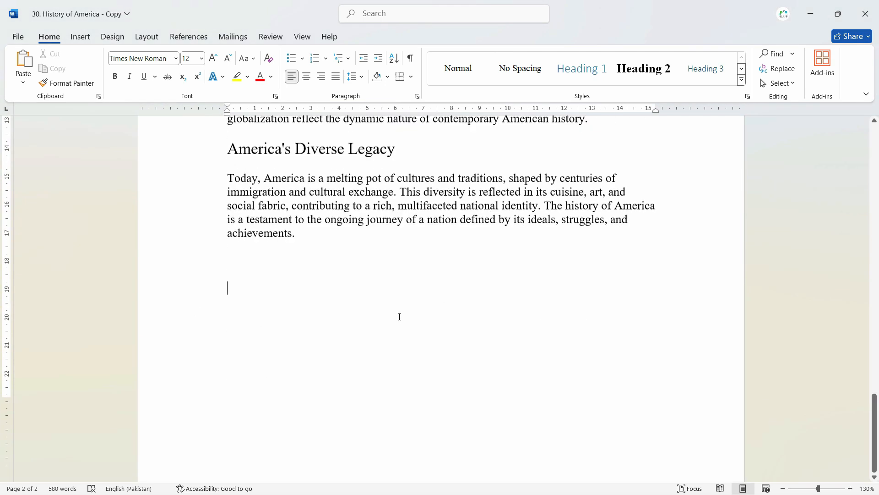
{"action": "scroll", "coordinate": [399, 316], "scroll_direction": "down", "scroll_amount": 1}
{"action": "left_click", "coordinate": [81, 38]}
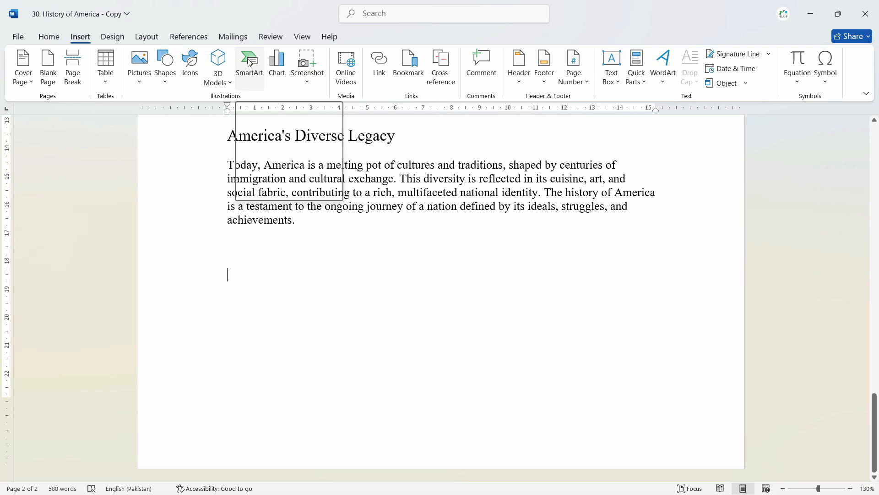
Open the SmartArt gallery and browse the List through Picture layout categories.
{"action": "left_click", "coordinate": [277, 168]}
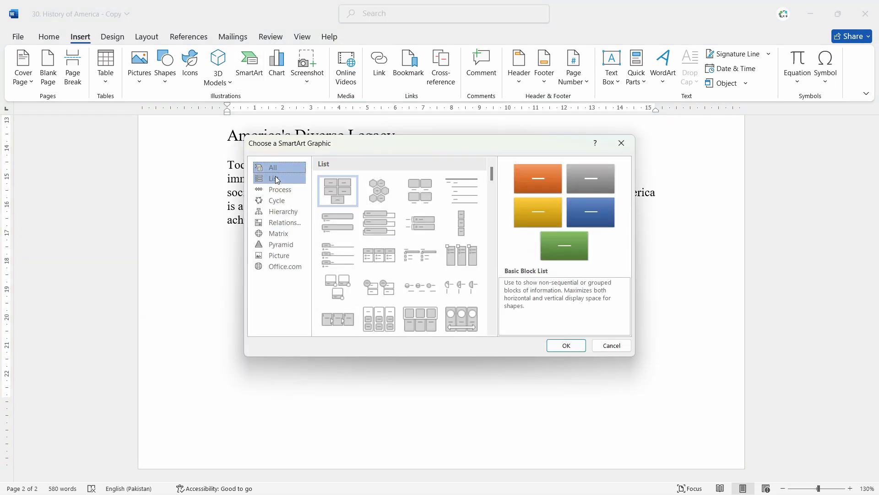
{"action": "left_click", "coordinate": [277, 179]}
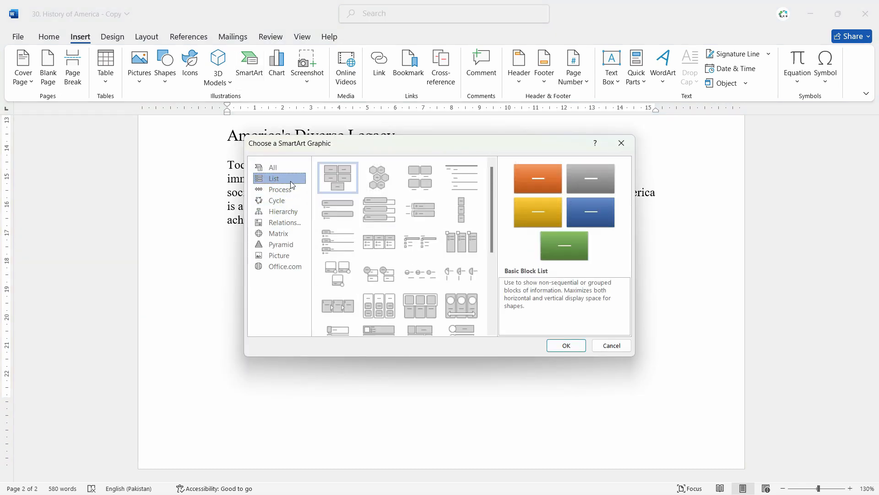
{"action": "left_click", "coordinate": [292, 190]}
{"action": "left_click", "coordinate": [288, 202]}
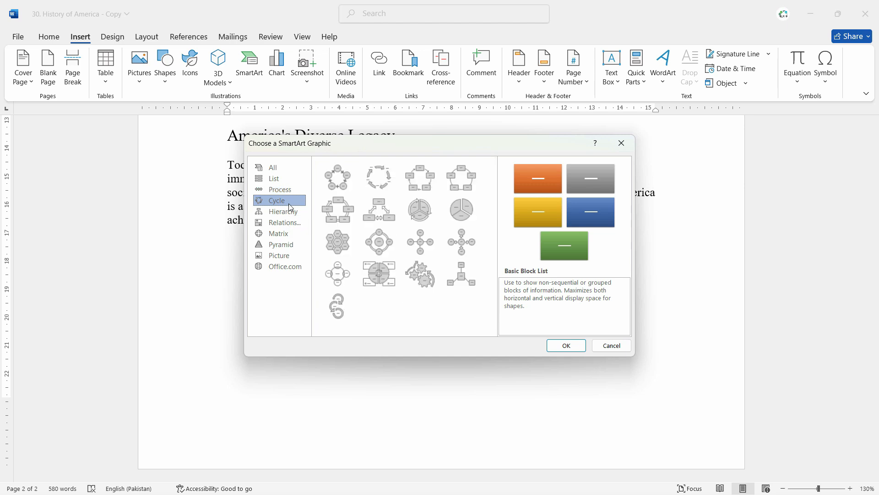
{"action": "left_click", "coordinate": [289, 213]}
{"action": "left_click", "coordinate": [290, 225]}
{"action": "left_click", "coordinate": [284, 234]}
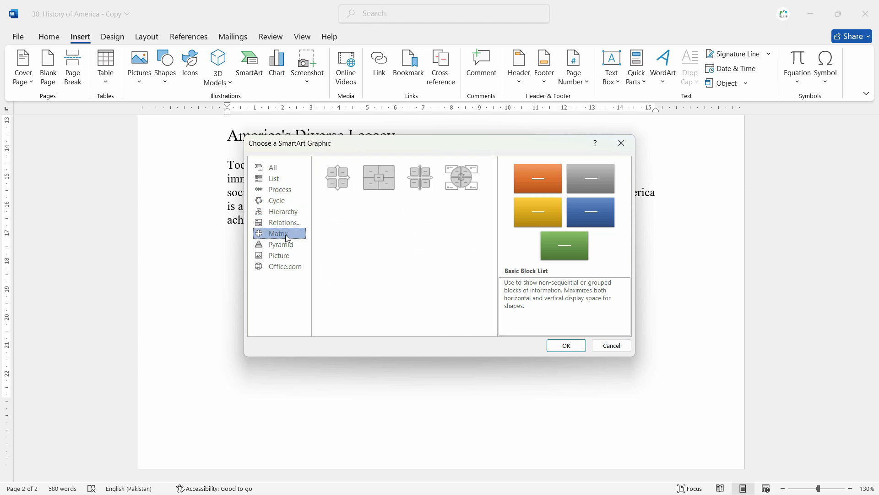
{"action": "left_click", "coordinate": [285, 246]}
{"action": "left_click", "coordinate": [285, 255]}
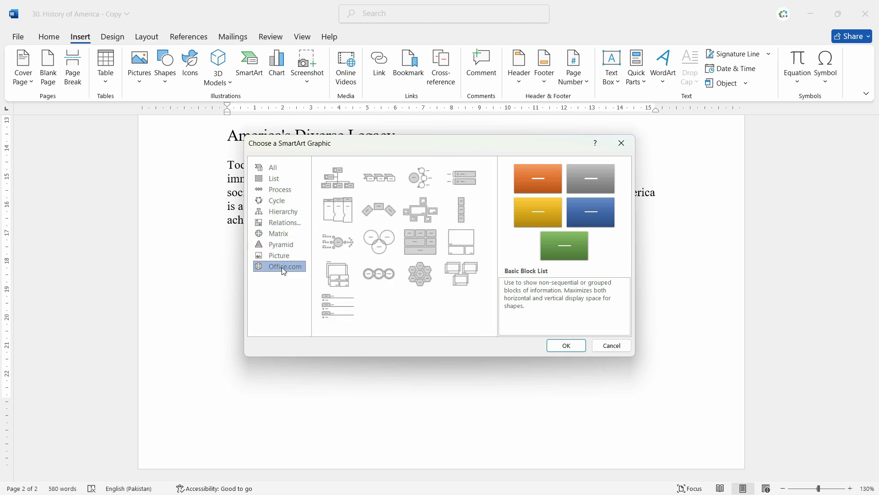
Insert the Process > Basic Process SmartArt graphic.
{"action": "left_click", "coordinate": [284, 222]}
{"action": "left_click", "coordinate": [283, 211]}
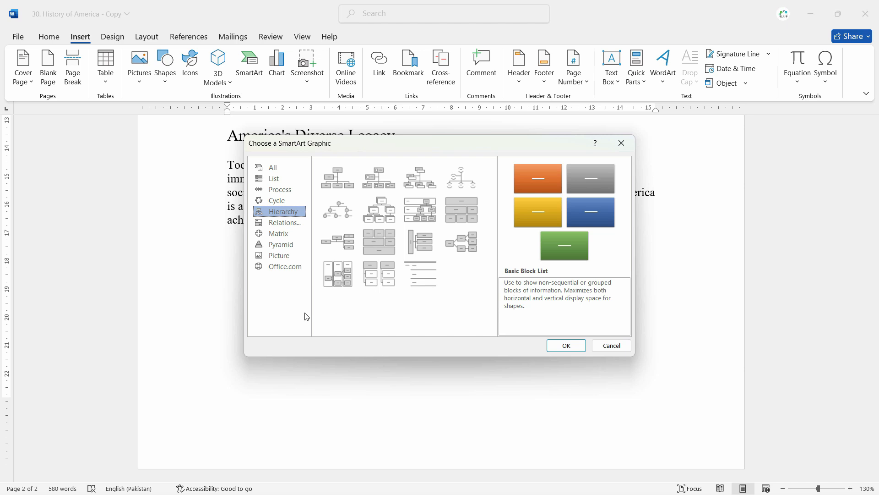
{"action": "left_click", "coordinate": [285, 189]}
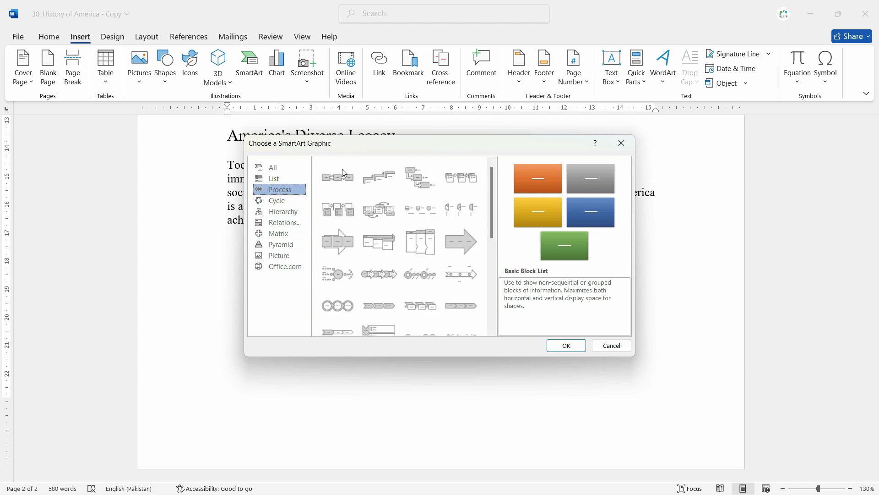
{"action": "left_click", "coordinate": [340, 183]}
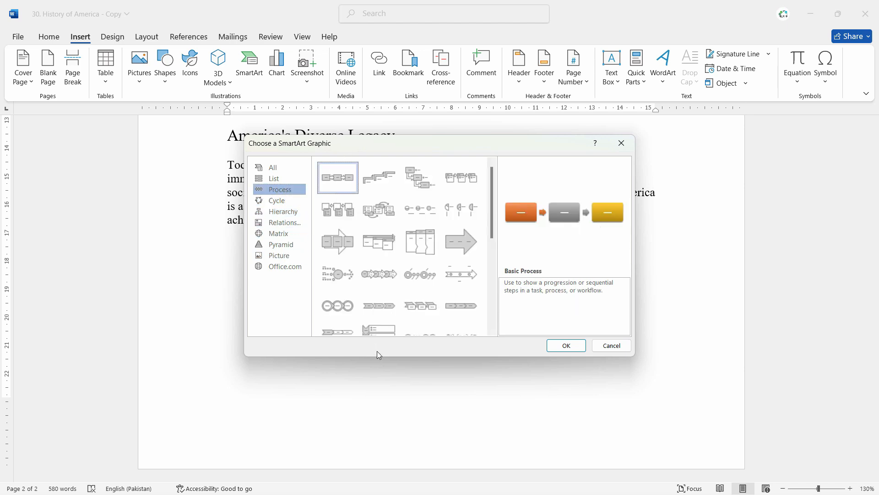
{"action": "left_click", "coordinate": [567, 348]}
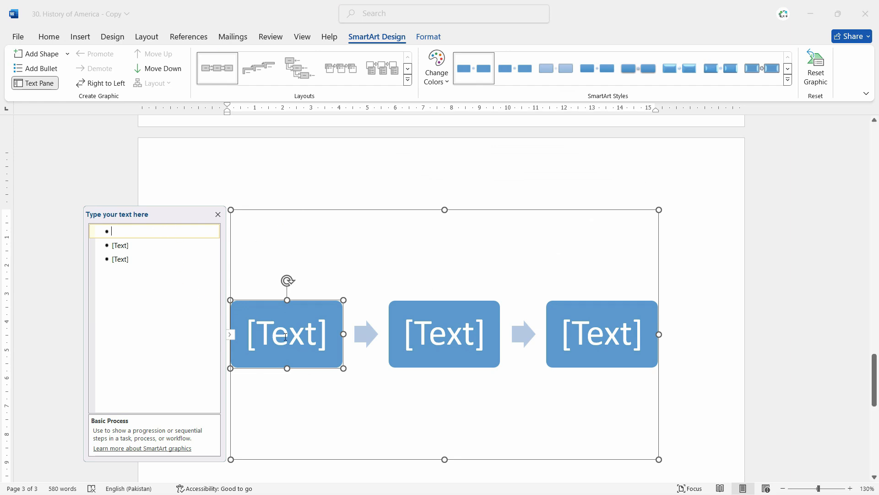
Label the three process boxes Beginner Level, Intermediate Level and Advance Level.
{"action": "left_click", "coordinate": [140, 230]}
{"action": "type", "text": "Be"}
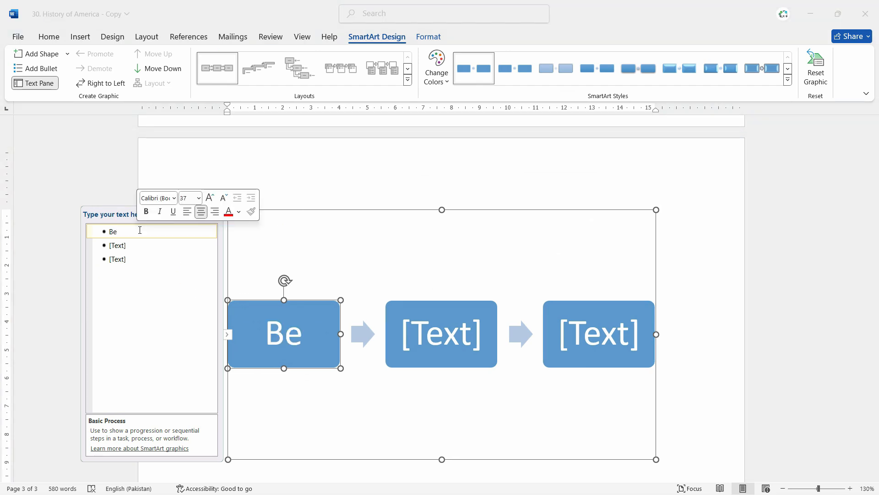
{"action": "type", "text": "ginner Level"}
{"action": "left_click", "coordinate": [133, 243]}
{"action": "type", "text": "Inter"}
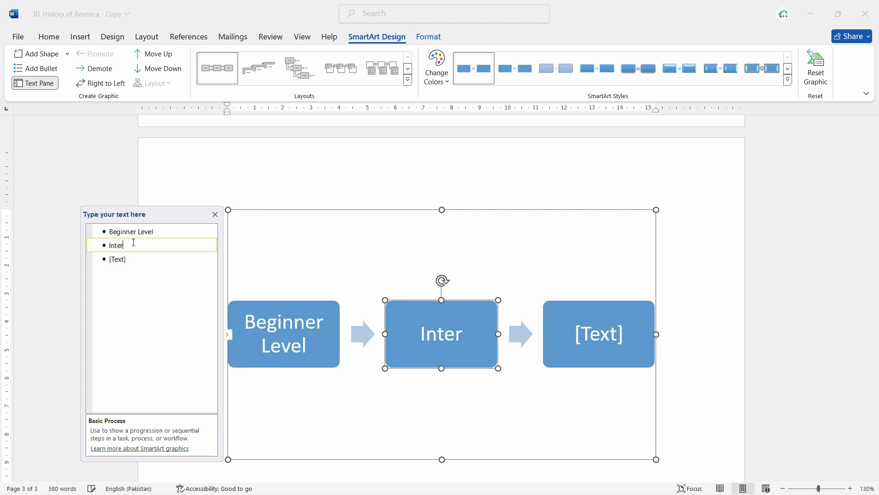
{"action": "type", "text": "mediate Level"}
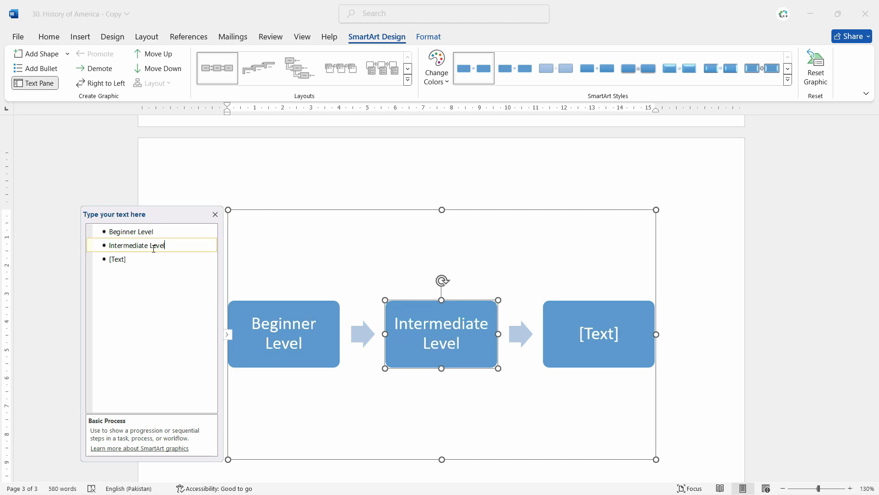
{"action": "left_click", "coordinate": [137, 260]}
{"action": "type", "text": "Advance Leve"}
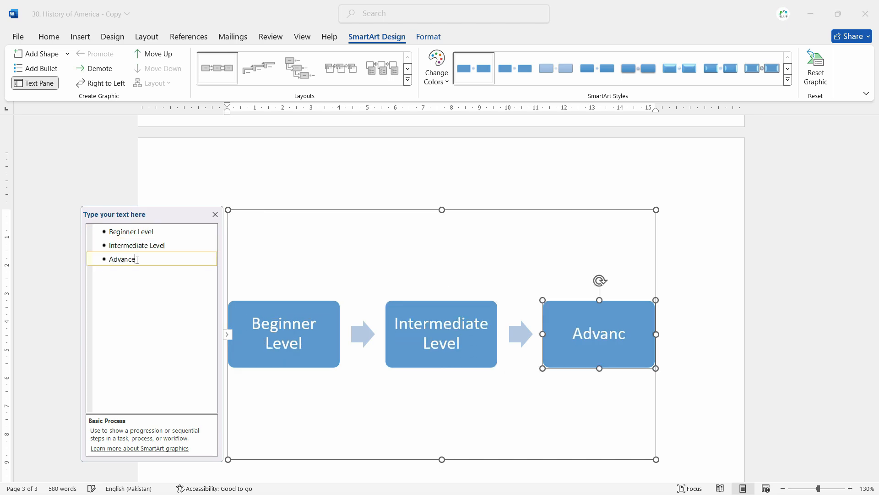
{"action": "type", "text": "l"}
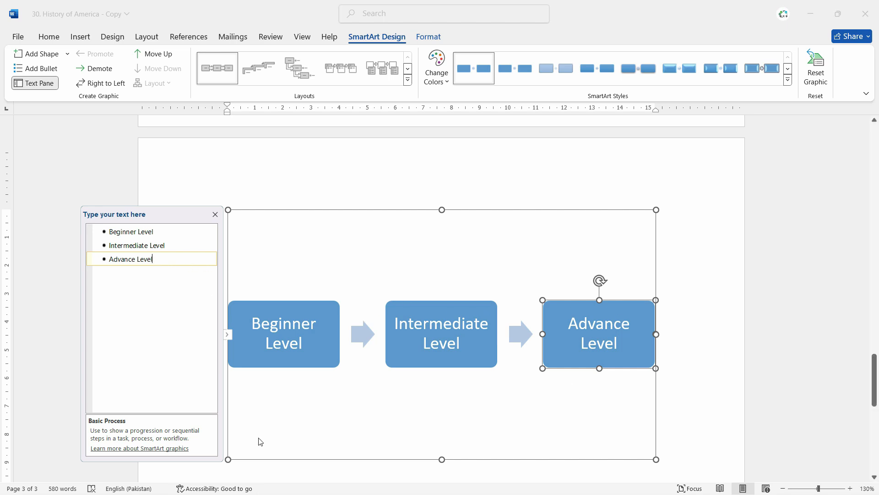
Add a fourth box labelled Expert Level and close the Text Pane.
{"action": "key", "text": "Return"}
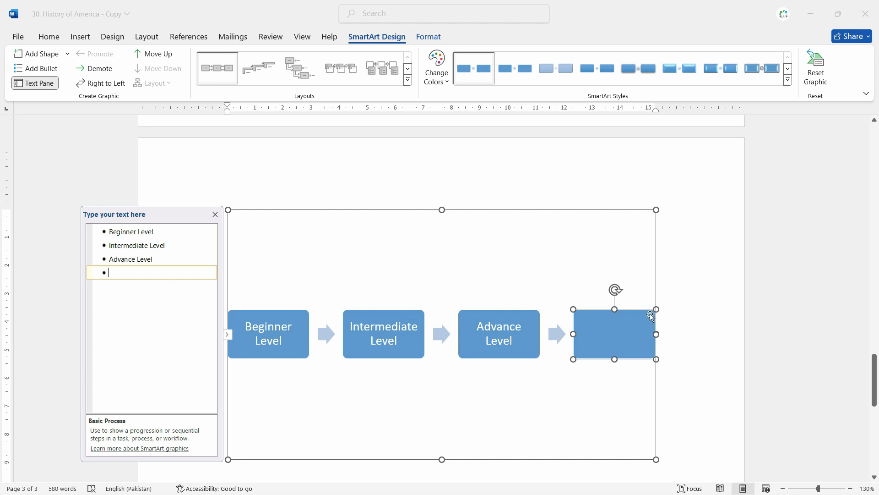
{"action": "type", "text": "Exper"}
{"action": "key", "text": "BackSpace"}
{"action": "key", "text": "BackSpace"}
{"action": "type", "text": "e"}
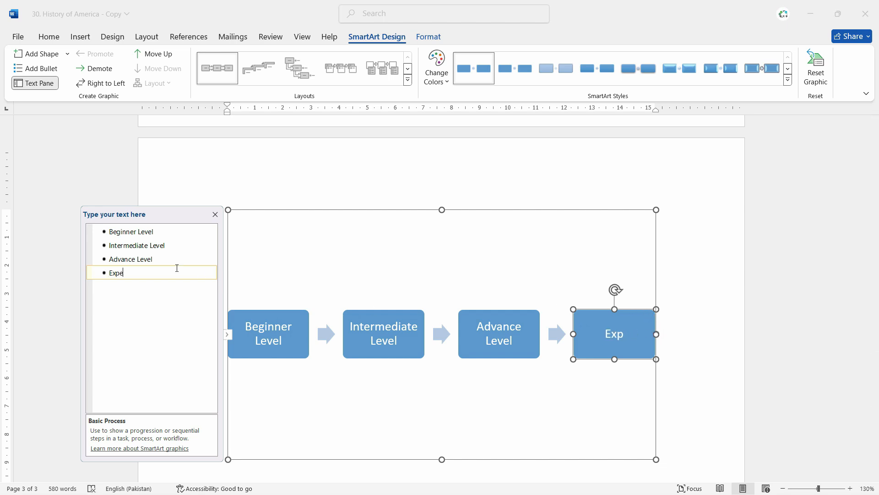
{"action": "type", "text": "rt Level"}
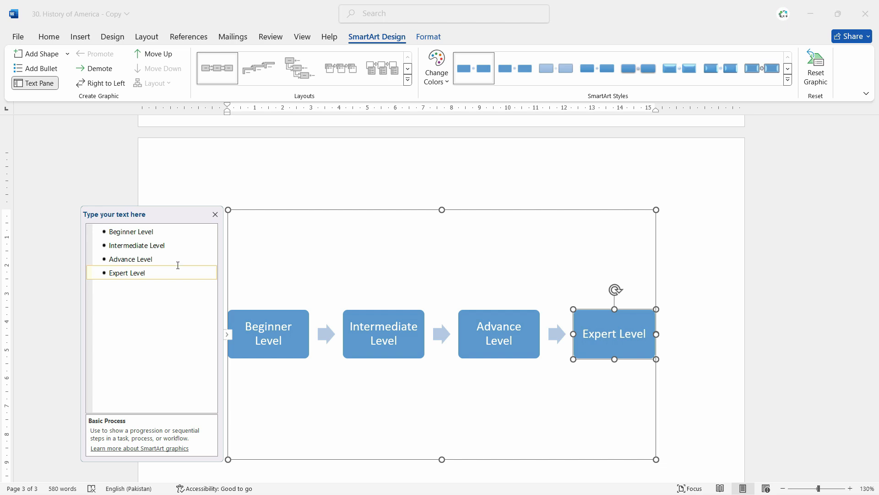
{"action": "left_click", "coordinate": [213, 213]}
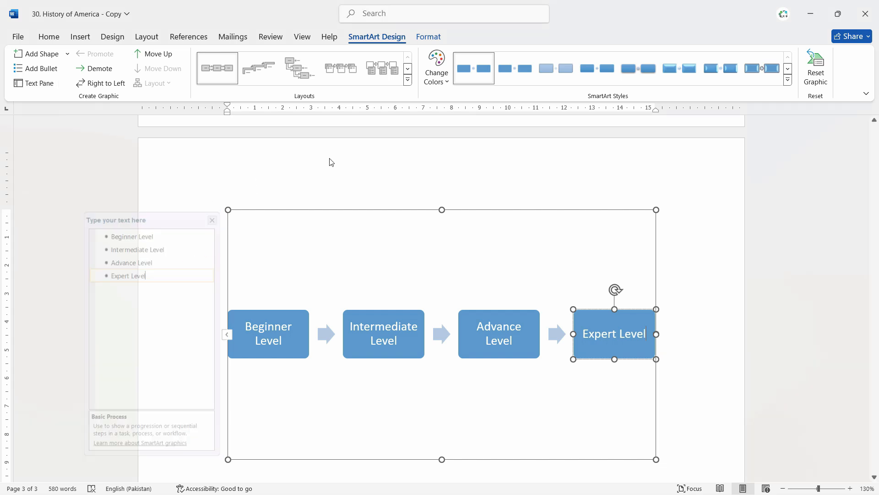
Select the process graphic and shrink its frame narrower and shorter.
{"action": "left_click", "coordinate": [691, 218]}
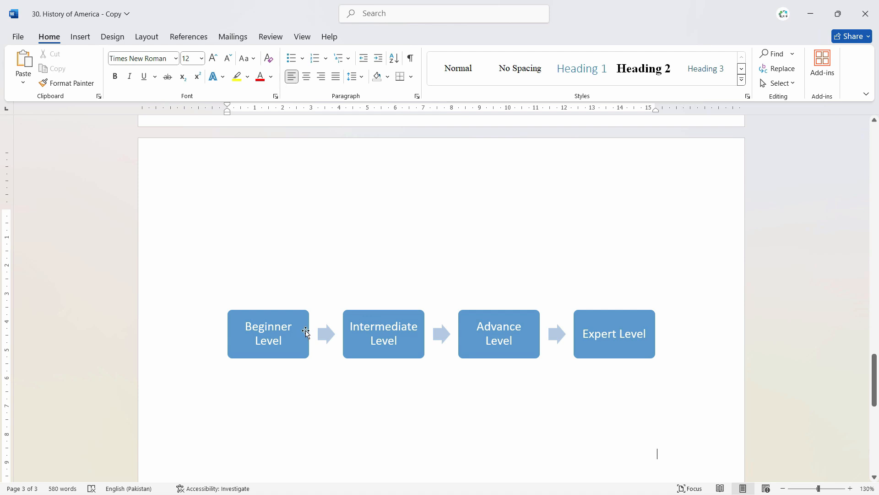
{"action": "left_click", "coordinate": [317, 321]}
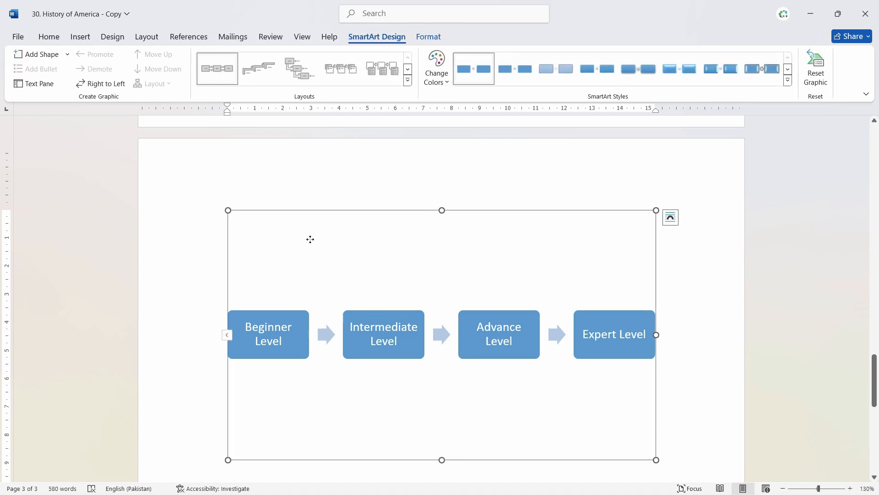
{"action": "left_click_drag", "start_coordinate": [656, 210], "coordinate": [531, 257]}
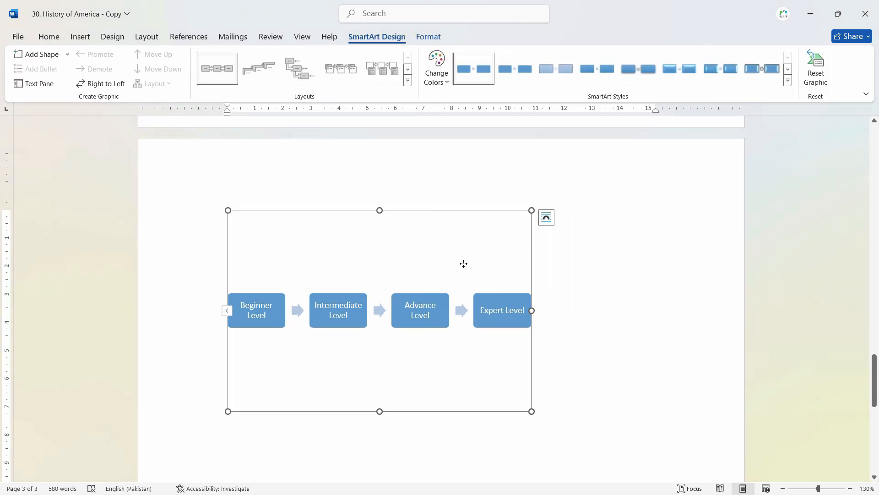
Apply Square text wrapping and move the graphic below the Expansion and Conflict paragraph.
{"action": "left_click", "coordinate": [546, 217]}
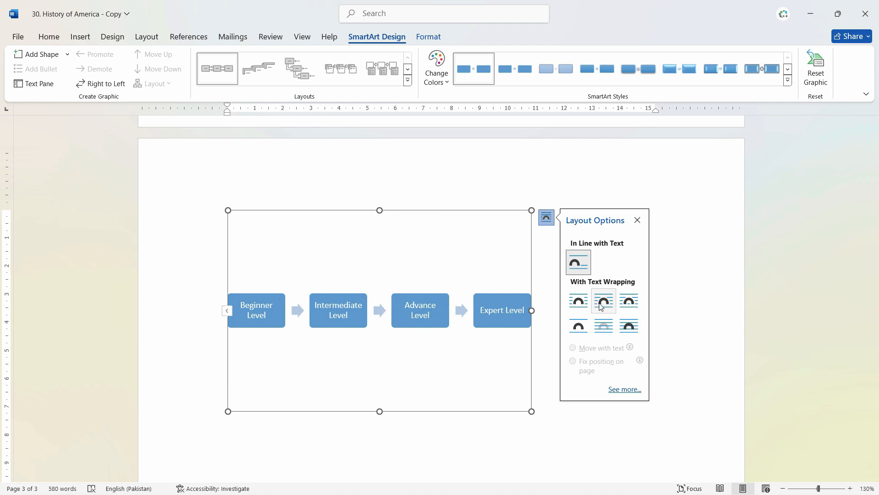
{"action": "left_click", "coordinate": [603, 301]}
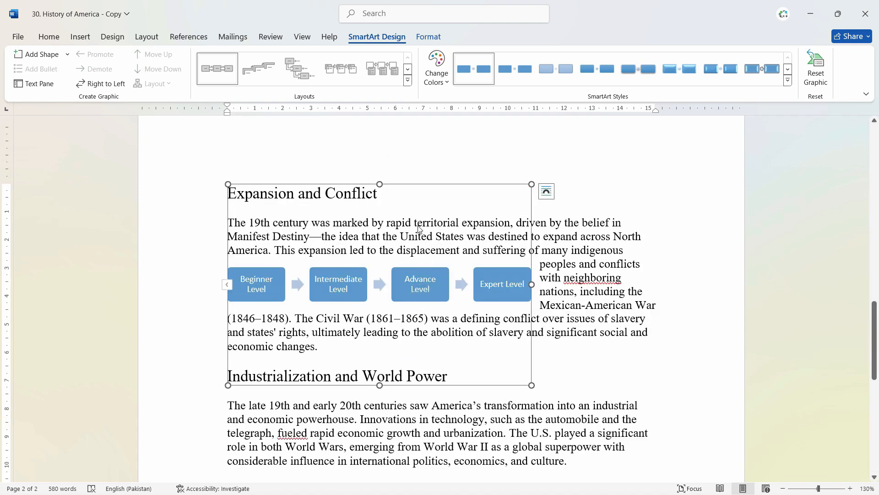
{"action": "left_click_drag", "start_coordinate": [418, 185], "coordinate": [523, 286]}
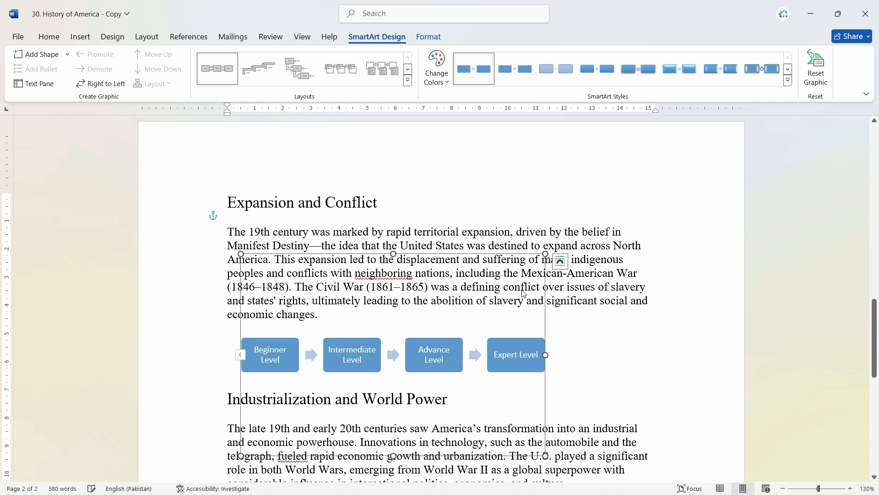
{"action": "left_click_drag", "start_coordinate": [557, 331], "coordinate": [559, 341]}
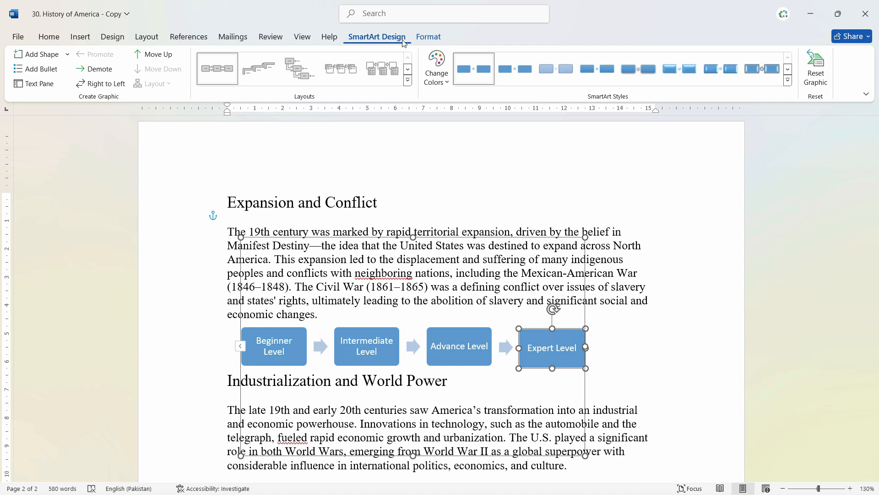
Apply a Colorful blue-to-green colour scheme to the level diagram.
{"action": "left_click", "coordinate": [441, 83]}
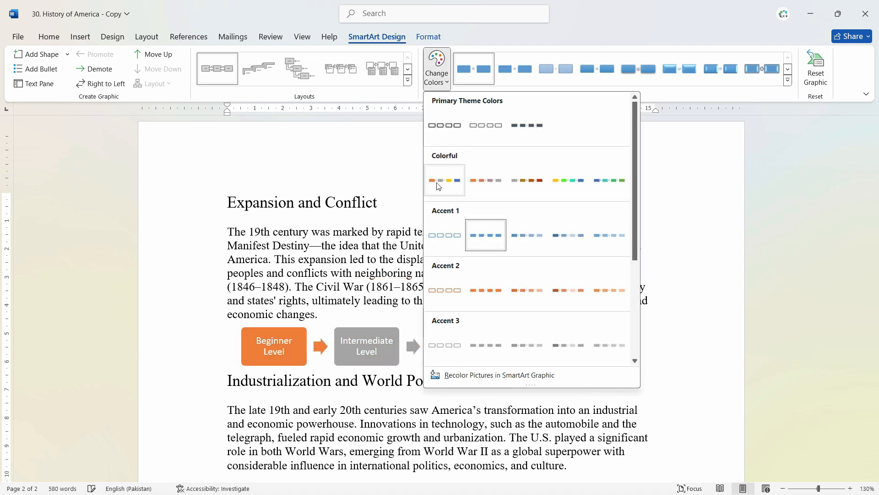
{"action": "left_click", "coordinate": [484, 183]}
{"action": "left_click", "coordinate": [485, 328]}
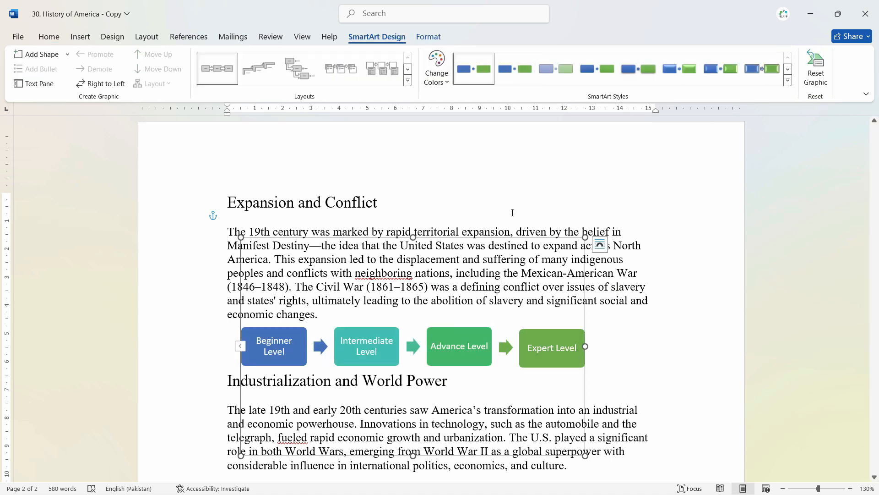
{"action": "left_click", "coordinate": [601, 244]}
{"action": "left_click", "coordinate": [722, 275]}
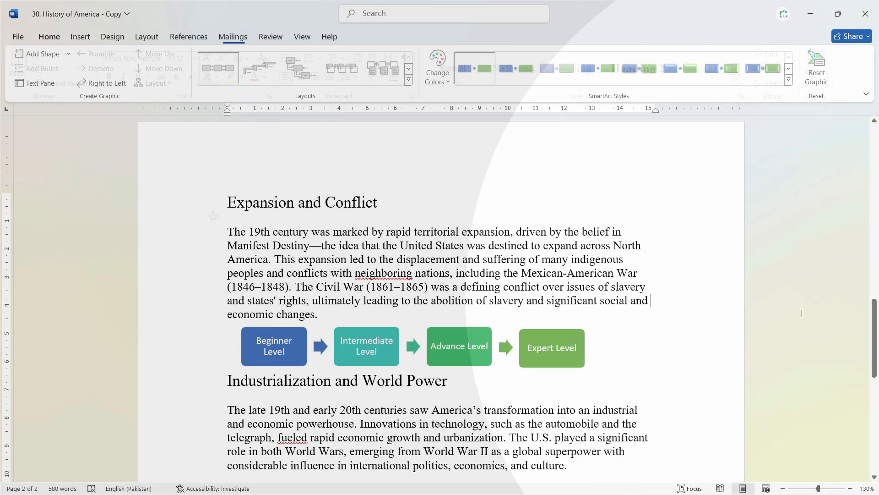
Browse the full SmartArt Styles gallery for the level diagram.
{"action": "scroll", "coordinate": [800, 310], "scroll_direction": "up", "scroll_amount": 4}
{"action": "scroll", "coordinate": [801, 309], "scroll_direction": "down", "scroll_amount": 5}
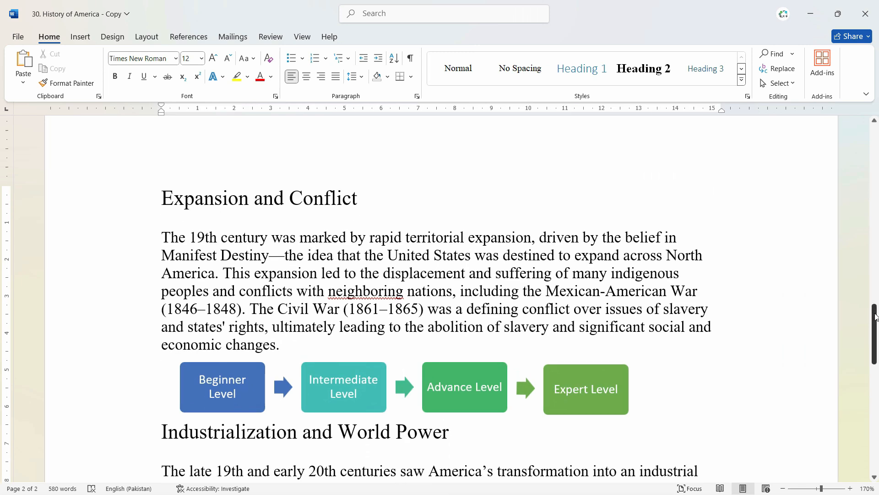
{"action": "left_click", "coordinate": [593, 224]}
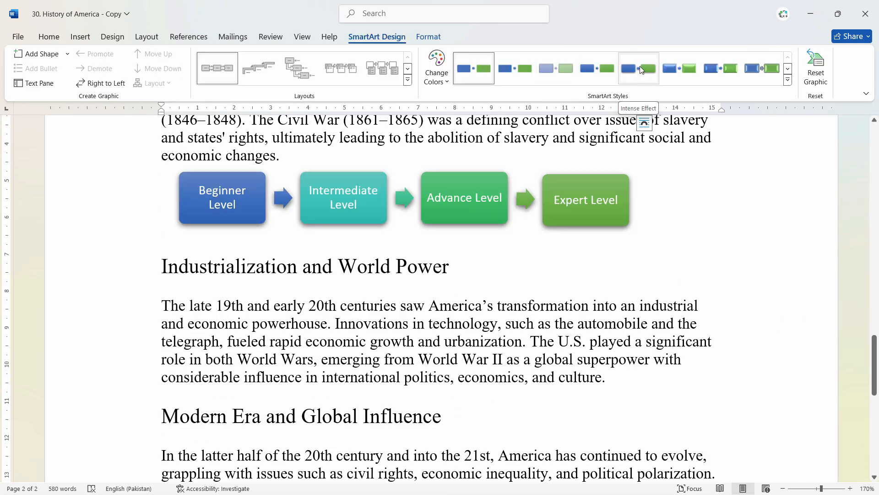
{"action": "left_click", "coordinate": [788, 80]}
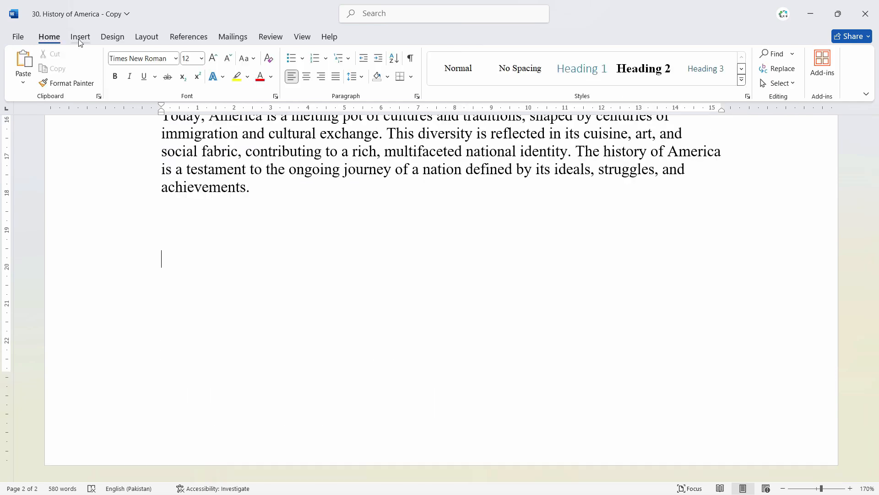
{"action": "left_click", "coordinate": [80, 36]}
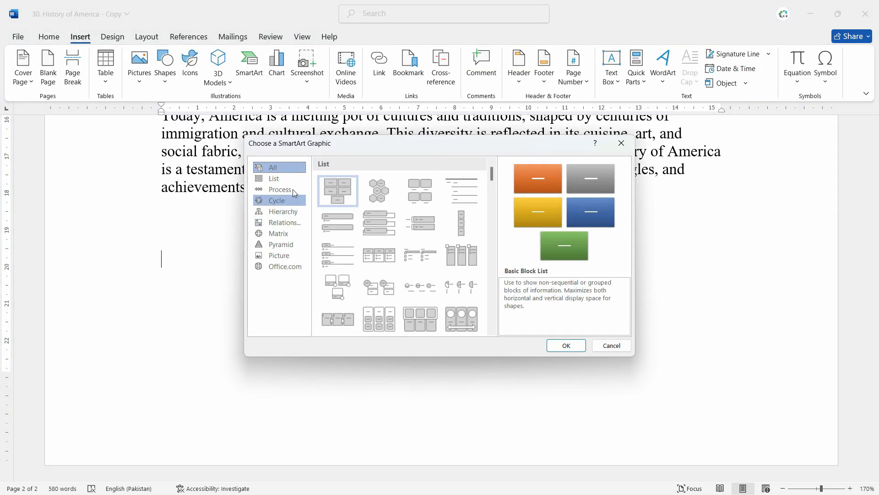
Choose Hierarchy > Picture Organization Chart and insert it.
{"action": "left_click", "coordinate": [289, 180]}
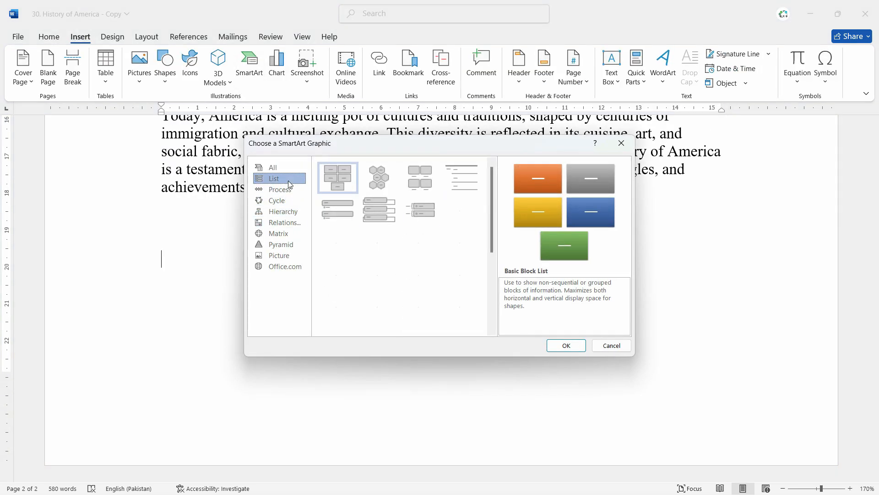
{"action": "left_click", "coordinate": [282, 210]}
{"action": "left_click", "coordinate": [342, 177]}
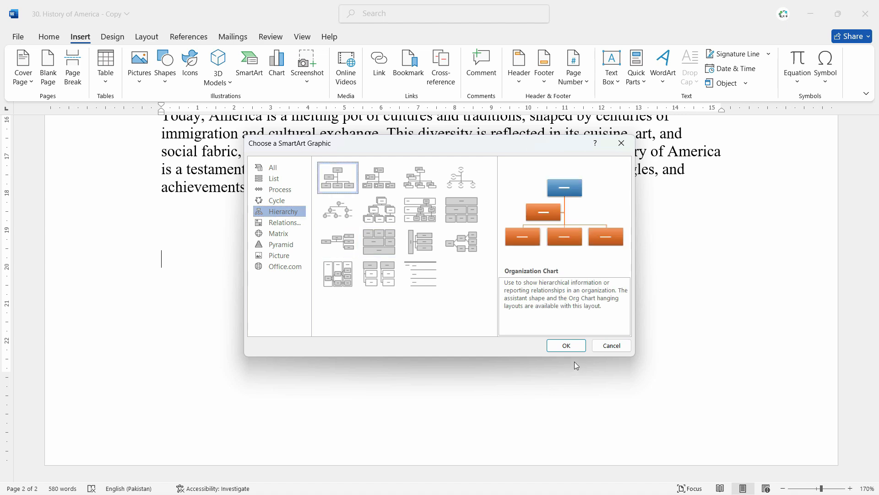
{"action": "left_click", "coordinate": [378, 180]}
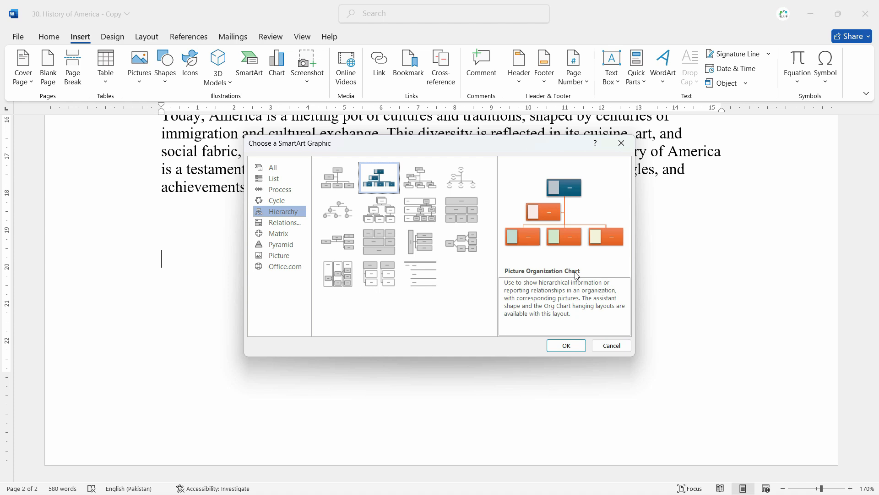
{"action": "left_click", "coordinate": [566, 346]}
Label the top two org chart boxes Director and CEO.
{"action": "scroll", "coordinate": [534, 294], "scroll_direction": "down", "scroll_amount": 5}
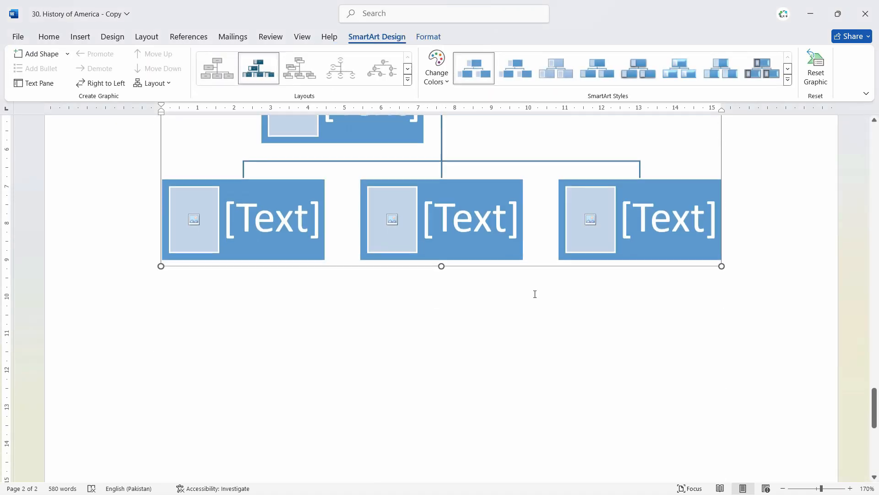
{"action": "left_click_drag", "start_coordinate": [874, 397], "coordinate": [875, 400]}
{"action": "left_click_drag", "start_coordinate": [875, 399], "coordinate": [874, 386]}
{"action": "left_click", "coordinate": [457, 213]}
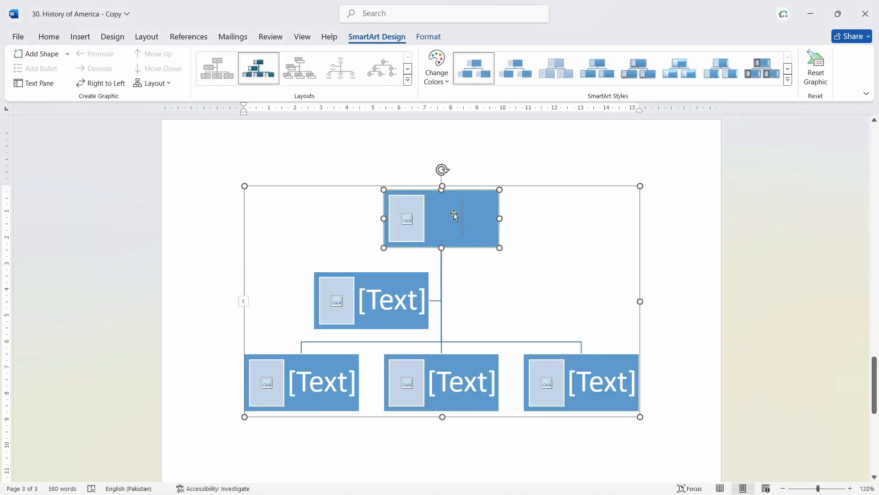
{"action": "type", "text": "Director"}
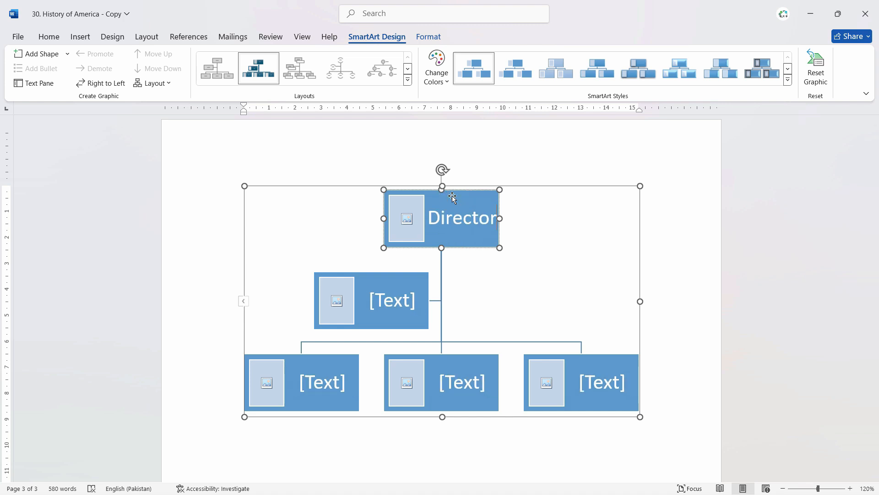
{"action": "left_click", "coordinate": [392, 300]}
{"action": "type", "text": "CEP"}
{"action": "key", "text": "BackSpace"}
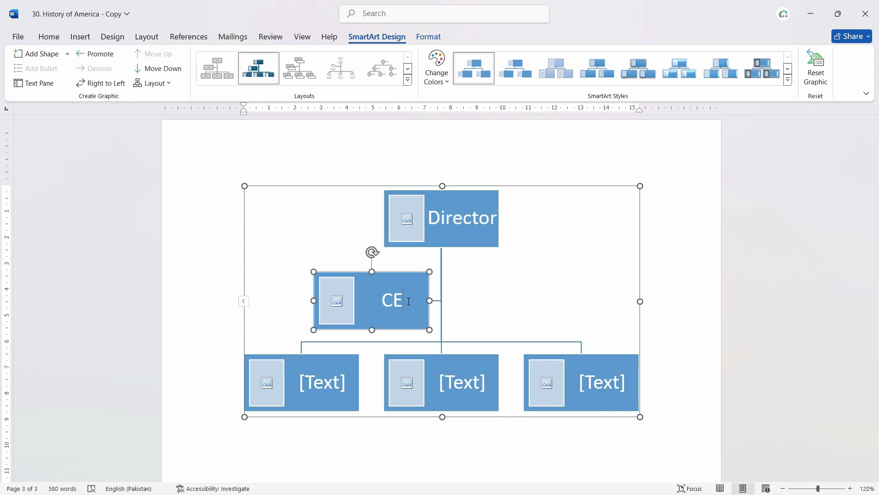
{"action": "type", "text": "O"}
Label the bottom-left box Mr A Accountant and the middle box Mr B / HR.
{"action": "left_click", "coordinate": [329, 386]}
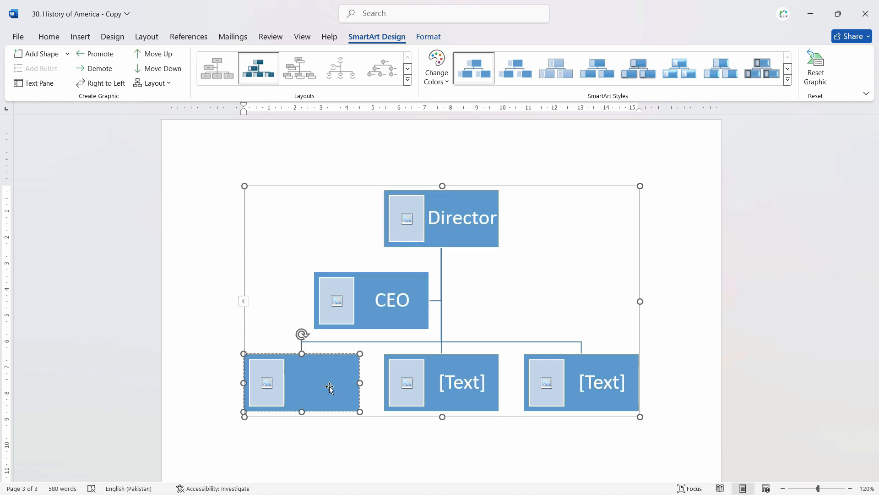
{"action": "type", "text": "Mr A Accountant"}
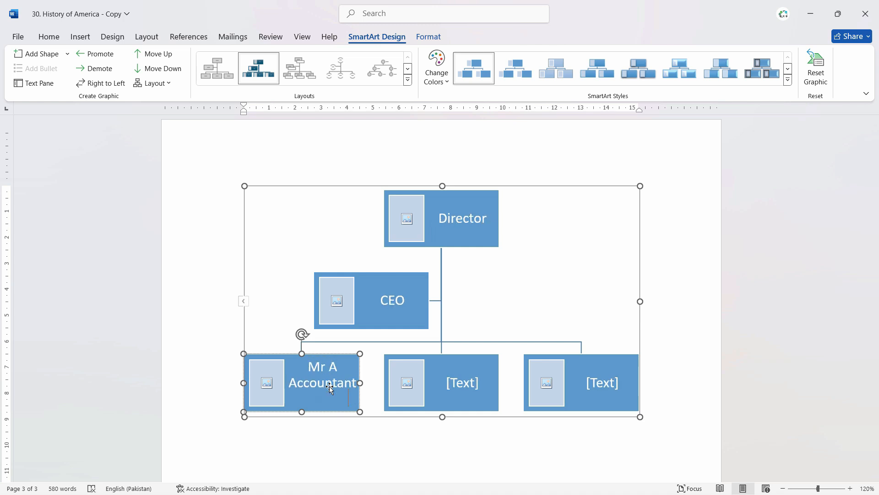
{"action": "left_click", "coordinate": [464, 382]}
{"action": "type", "text": "MR"}
{"action": "key", "text": "BackSpace"}
{"action": "type", "text": "r B"}
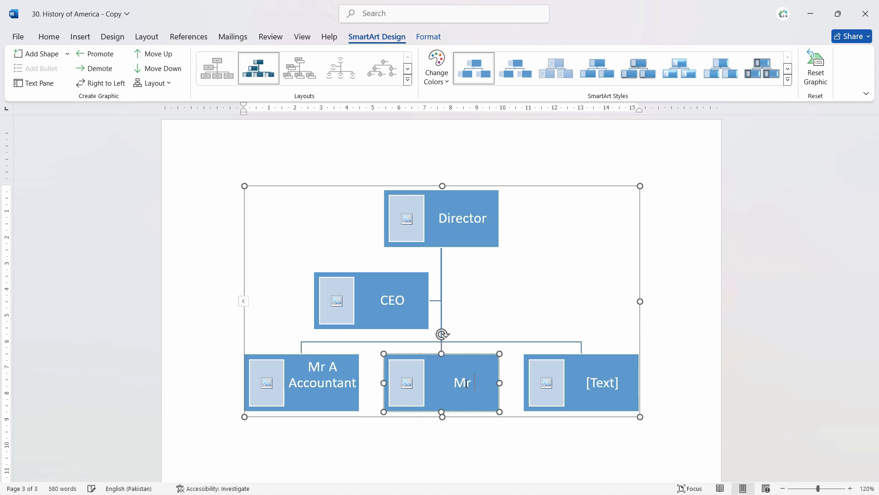
{"action": "key", "text": "Return"}
{"action": "type", "text": "HR"}
Label the bottom-right box Mr C / Marketing.
{"action": "left_click", "coordinate": [617, 379]}
{"action": "type", "text": "Mr "}
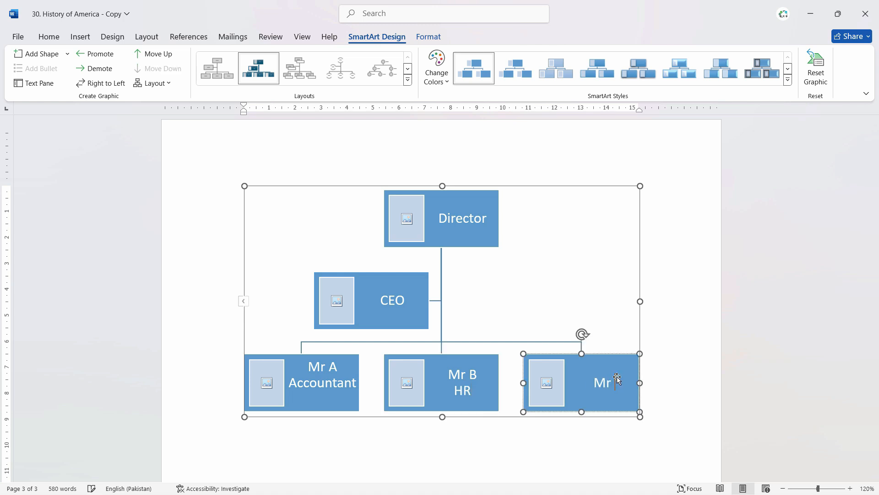
{"action": "type", "text": "C"}
{"action": "key", "text": "Return"}
{"action": "type", "text": "Marketing"}
{"action": "left_click", "coordinate": [594, 414]}
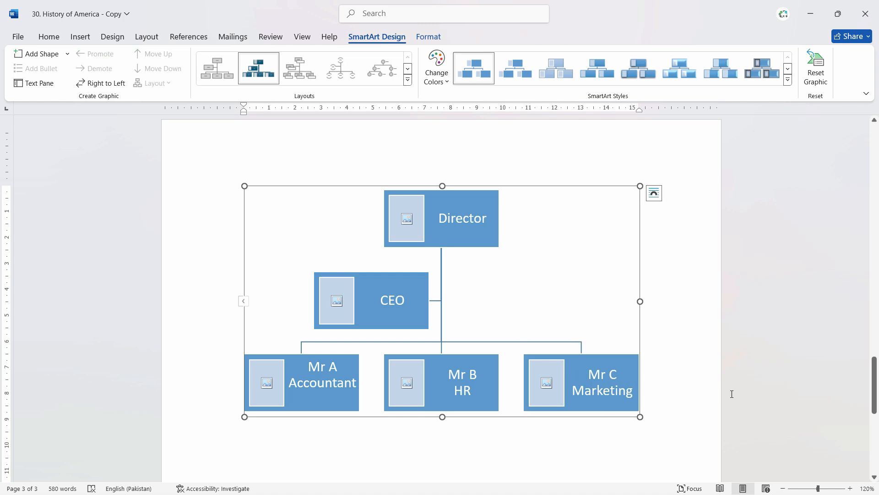
{"action": "left_click", "coordinate": [732, 392]}
{"action": "left_click", "coordinate": [603, 385]}
Dismiss the Mr C box's shortcut menus and open the org chart's Text Pane.
{"action": "right_click", "coordinate": [604, 386]}
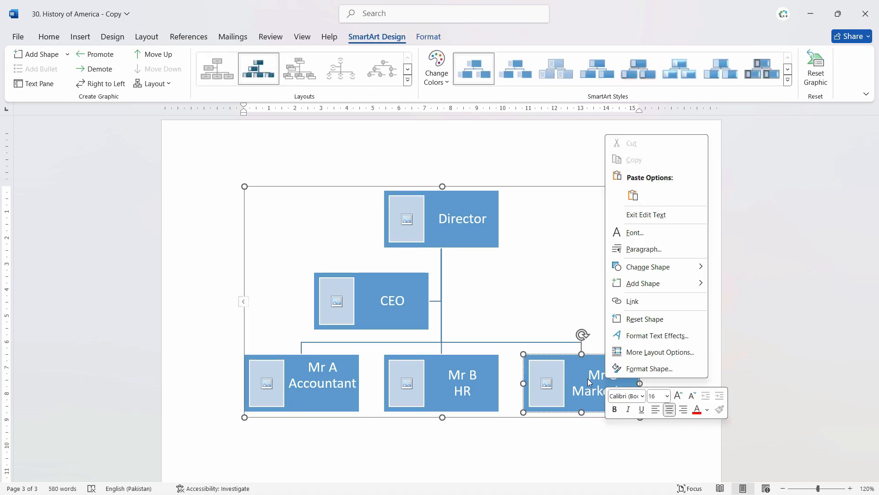
{"action": "key", "text": "Escape"}
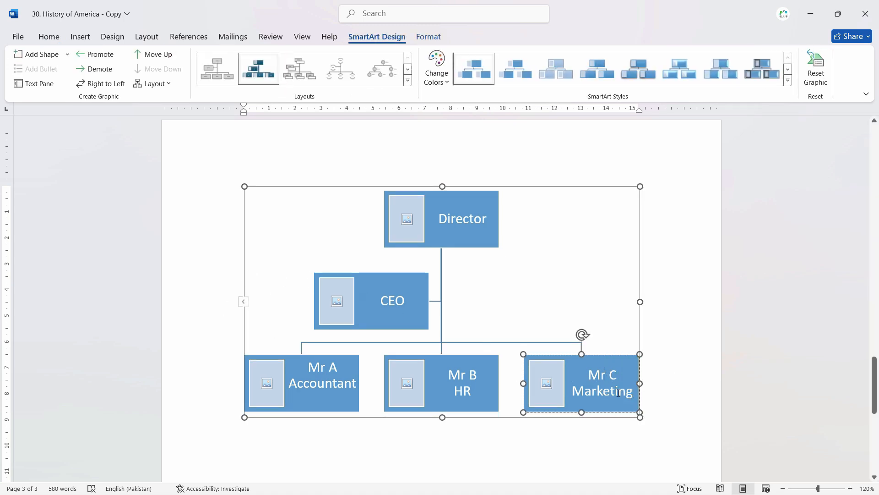
{"action": "right_click", "coordinate": [607, 386]}
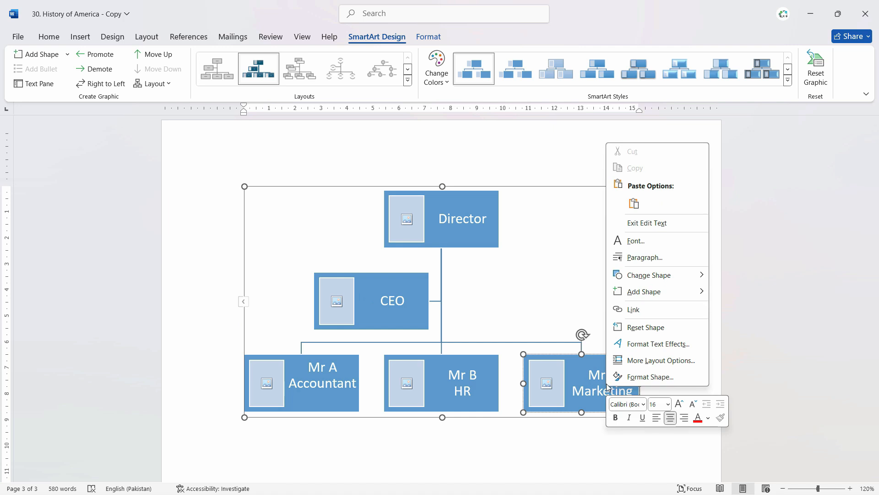
{"action": "key", "text": "Escape"}
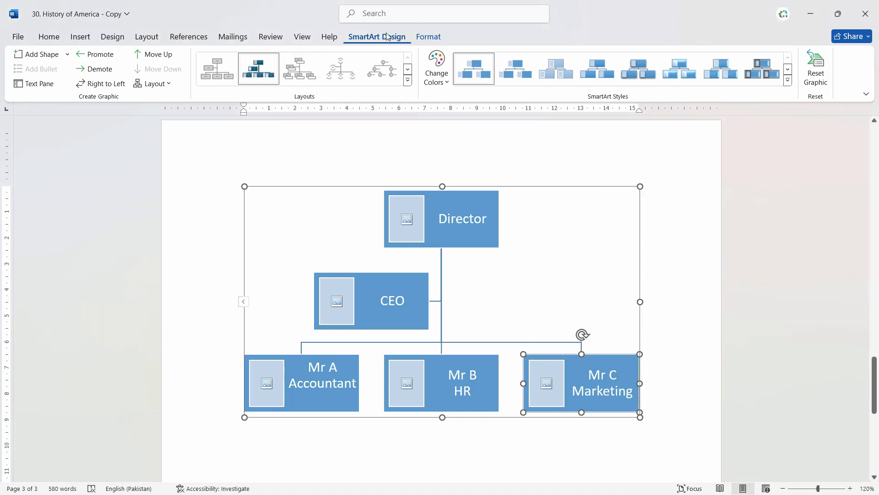
{"action": "left_click", "coordinate": [36, 86]}
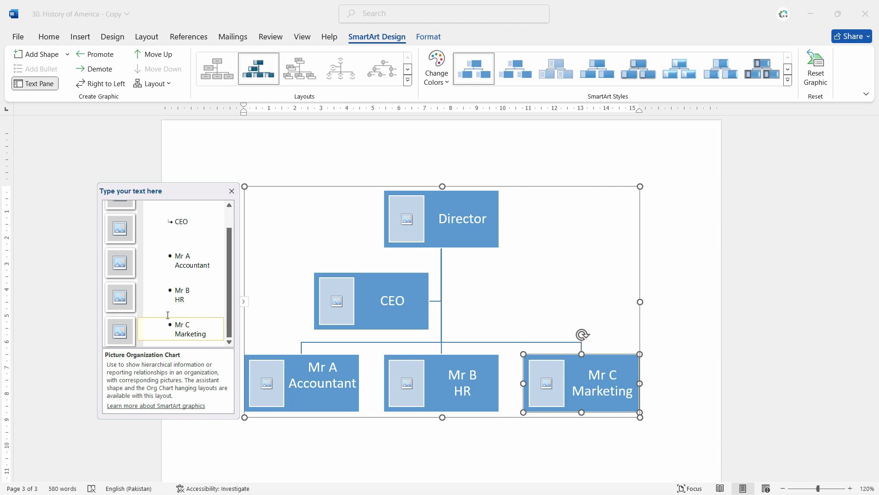
Add a fourth bottom-row box after Marketing and begin labelling it 'Mr'.
{"action": "left_click", "coordinate": [211, 337]}
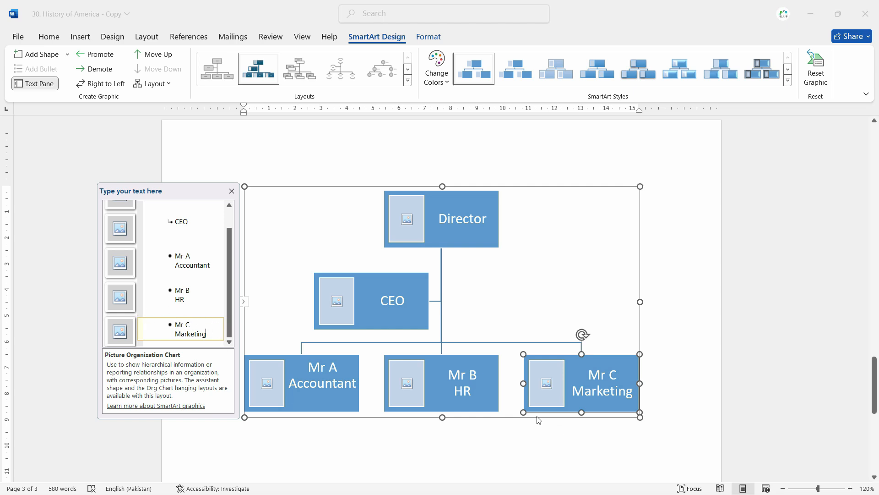
{"action": "key", "text": "Return"}
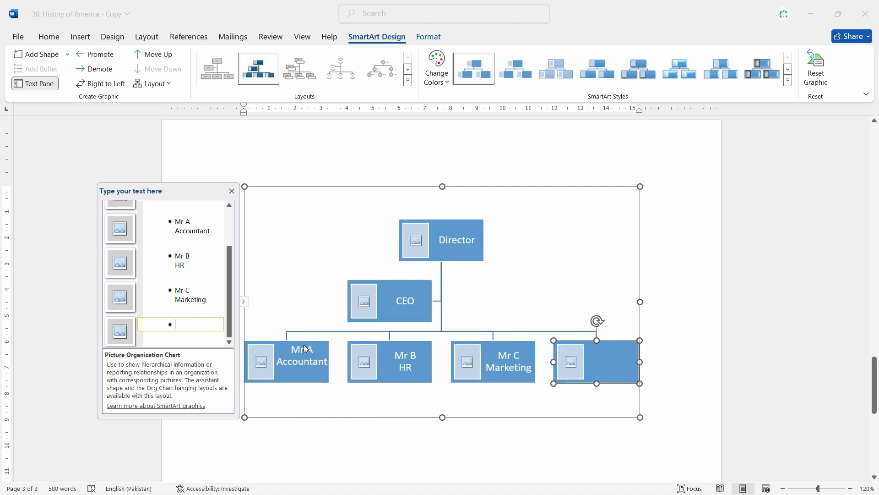
{"action": "left_click", "coordinate": [605, 360]}
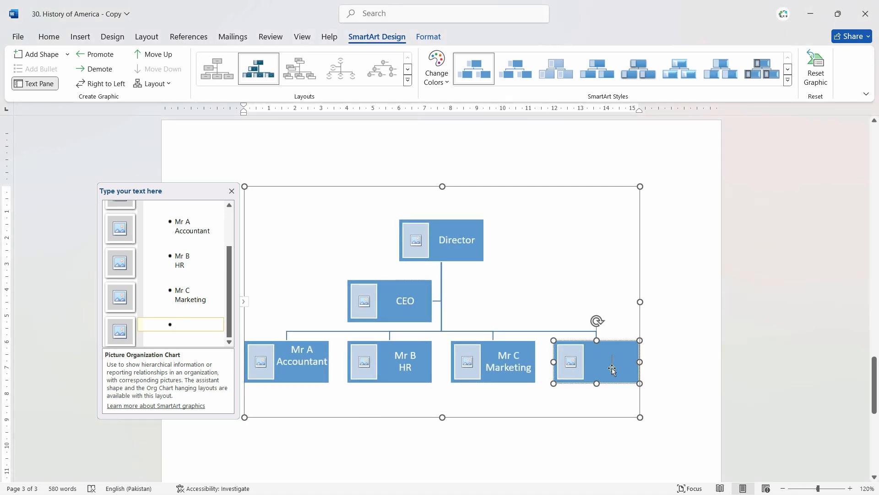
{"action": "type", "text": "Mr D"}
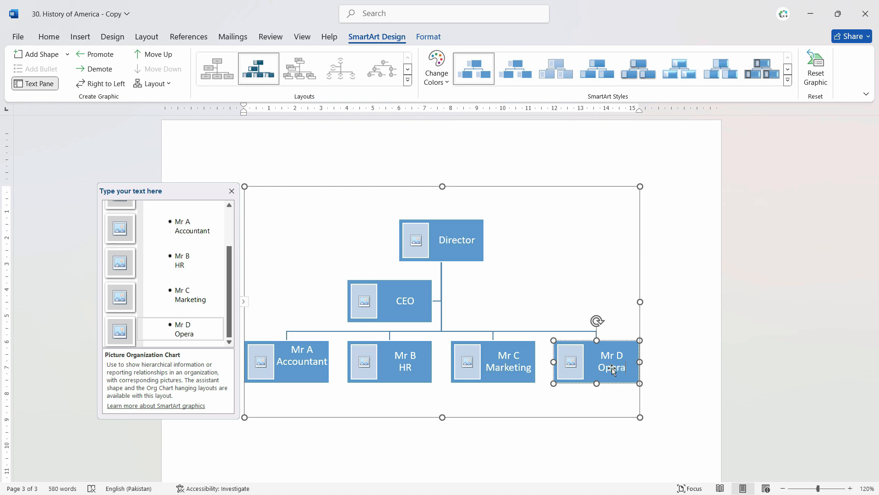
Insert a stock photo into the Director box, then start adding a picture to the CEO box.
{"action": "type", "text": "s"}
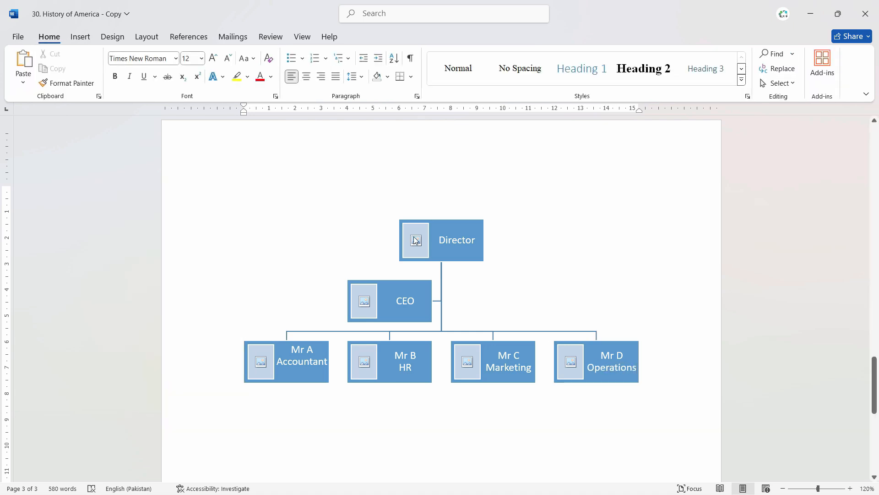
{"action": "left_click", "coordinate": [415, 240]}
{"action": "left_click", "coordinate": [334, 263]}
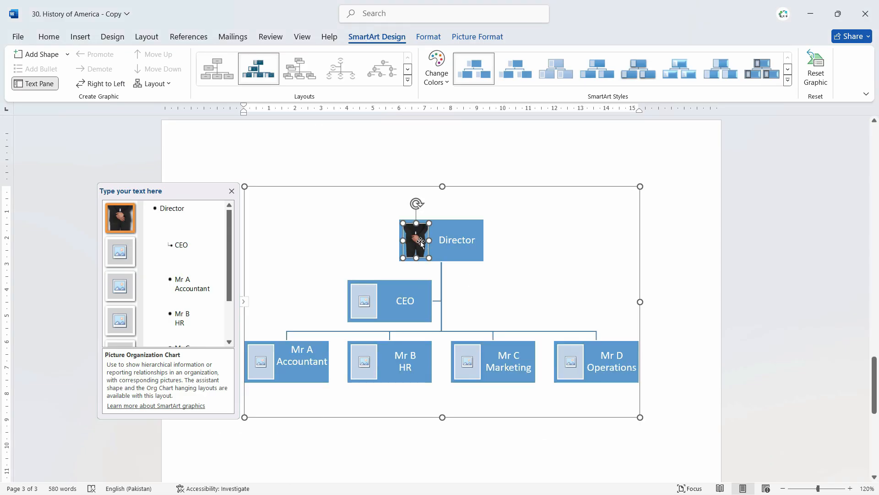
{"action": "right_click", "coordinate": [420, 241]}
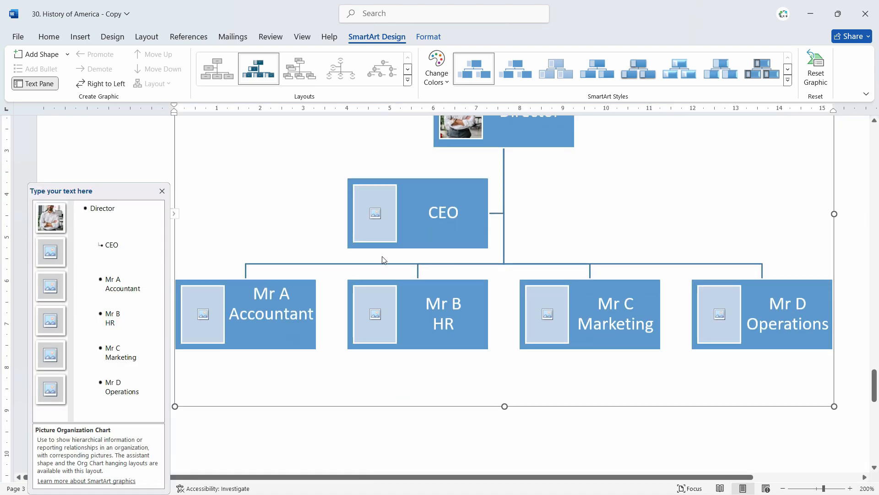
{"action": "left_click", "coordinate": [375, 213]}
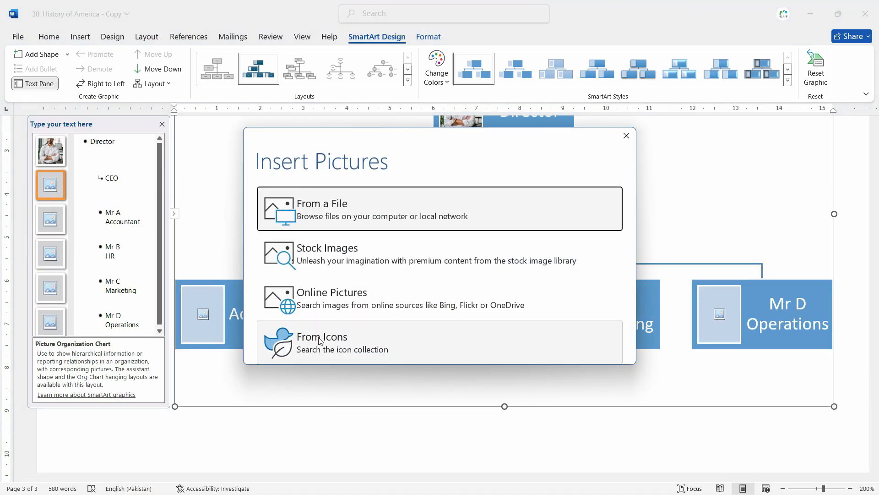
Fill the CEO picture with the brain-head icon and Mr A's with the books icon.
{"action": "left_click", "coordinate": [320, 342]}
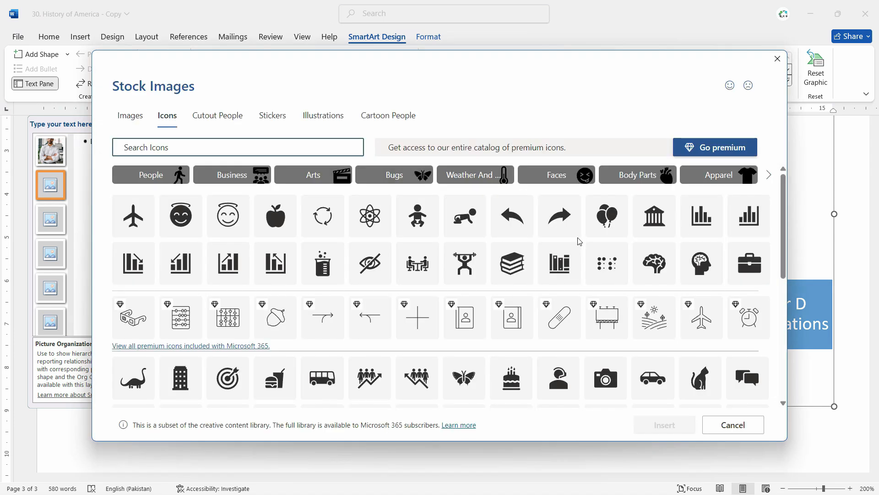
{"action": "left_click", "coordinate": [702, 262]}
{"action": "left_click", "coordinate": [673, 420]}
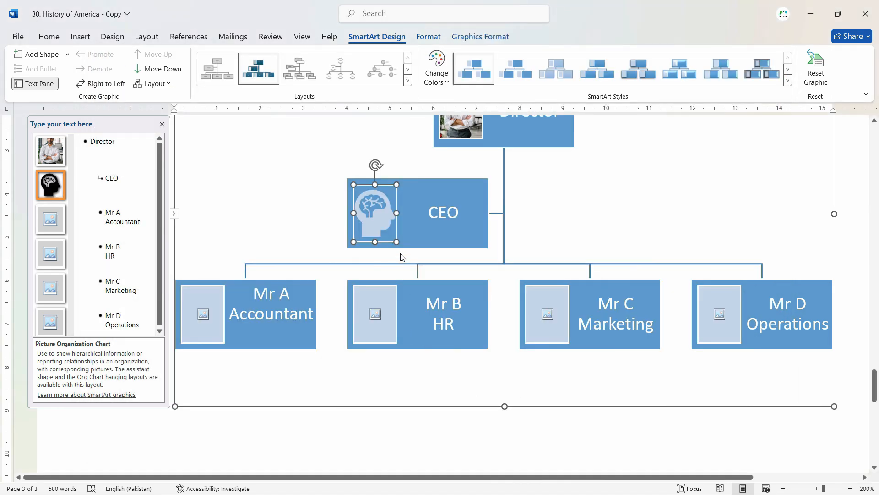
{"action": "left_click", "coordinate": [209, 322]}
{"action": "right_click", "coordinate": [207, 324]}
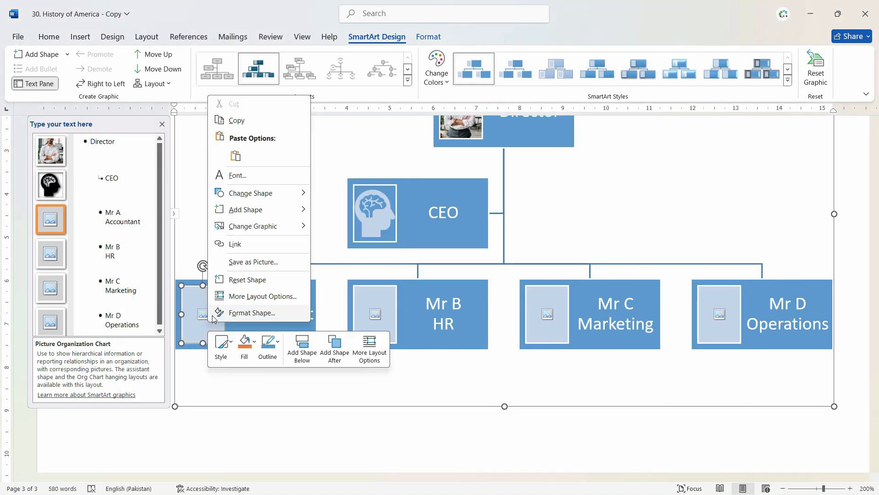
{"action": "left_click", "coordinate": [203, 313]}
{"action": "left_click", "coordinate": [321, 207]}
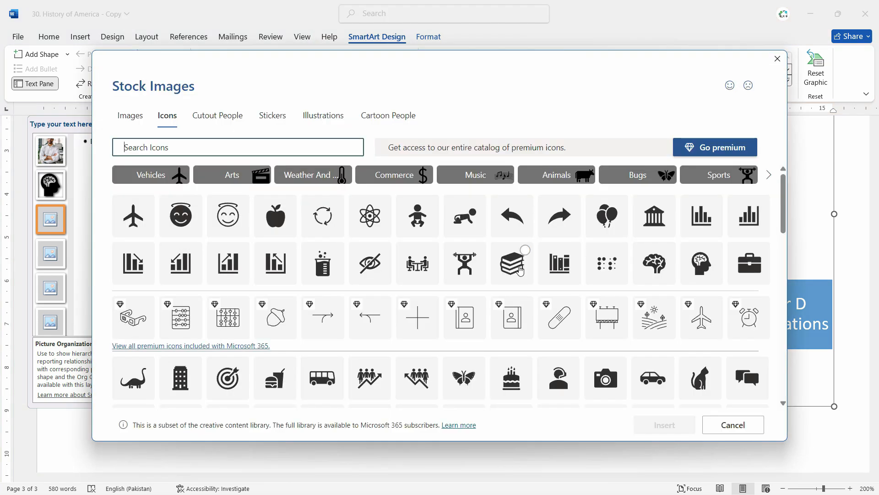
{"action": "left_click", "coordinate": [512, 263]}
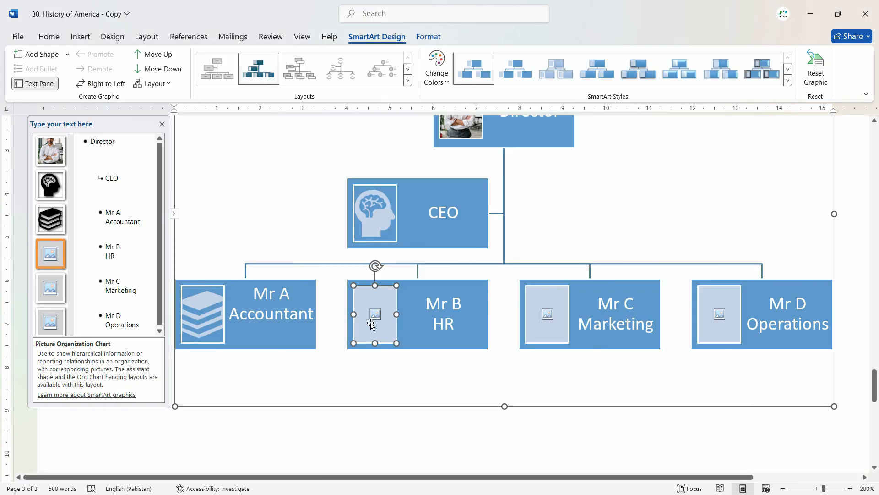
{"action": "left_click", "coordinate": [372, 317]}
Fill Mr B's picture with the people-and-graph icon and Mr C's with the network icon.
{"action": "left_click", "coordinate": [348, 326]}
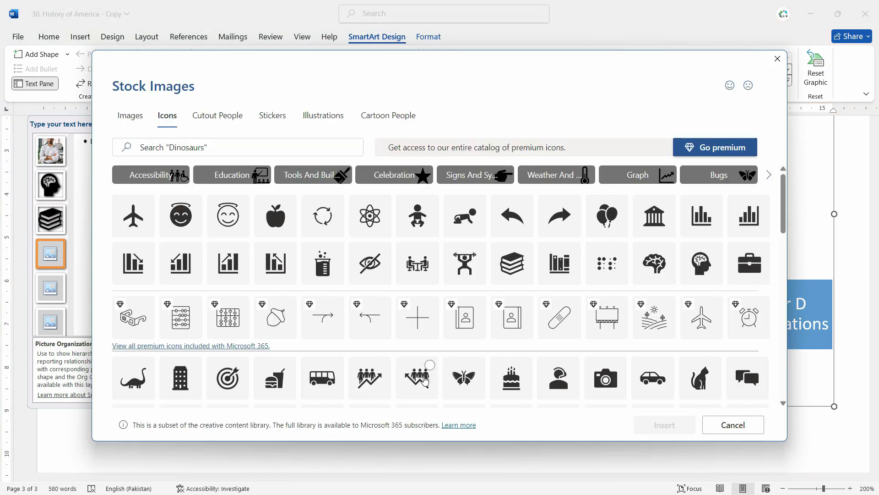
{"action": "left_click", "coordinate": [424, 378]}
{"action": "left_click", "coordinate": [660, 424]}
{"action": "left_click", "coordinate": [555, 320]}
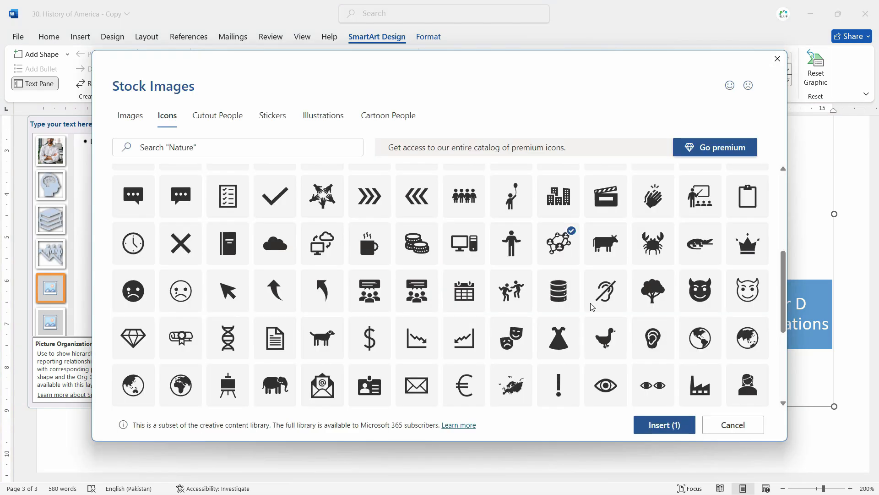
{"action": "left_click", "coordinate": [673, 424]}
Fill Mr D's picture slot with the people-at-table stock icon.
{"action": "left_click", "coordinate": [720, 313]}
{"action": "left_click", "coordinate": [334, 347]}
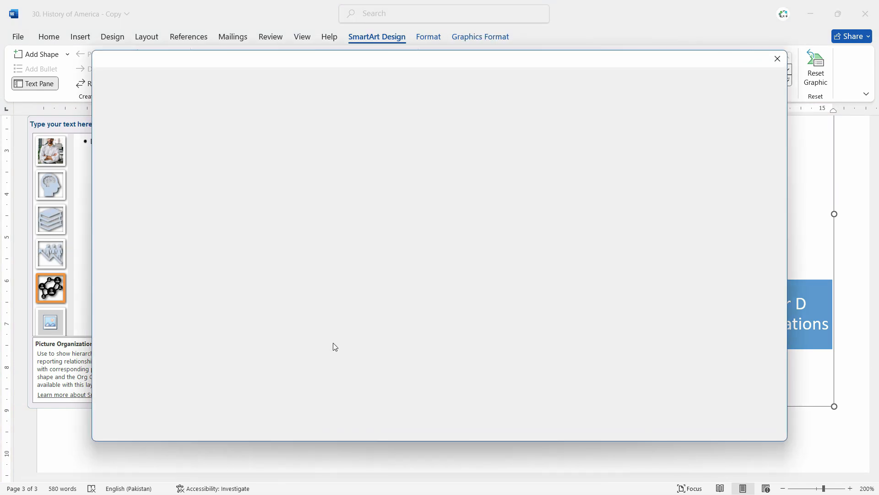
{"action": "left_click", "coordinate": [431, 251]}
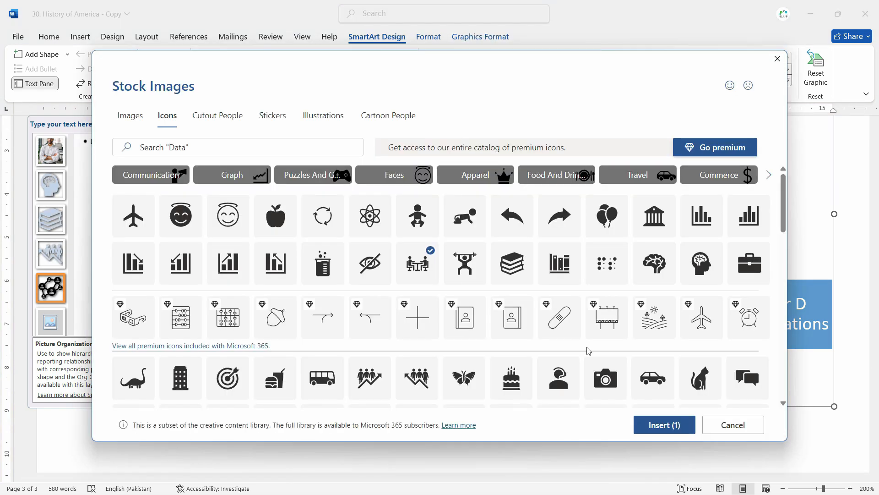
{"action": "left_click", "coordinate": [669, 424]}
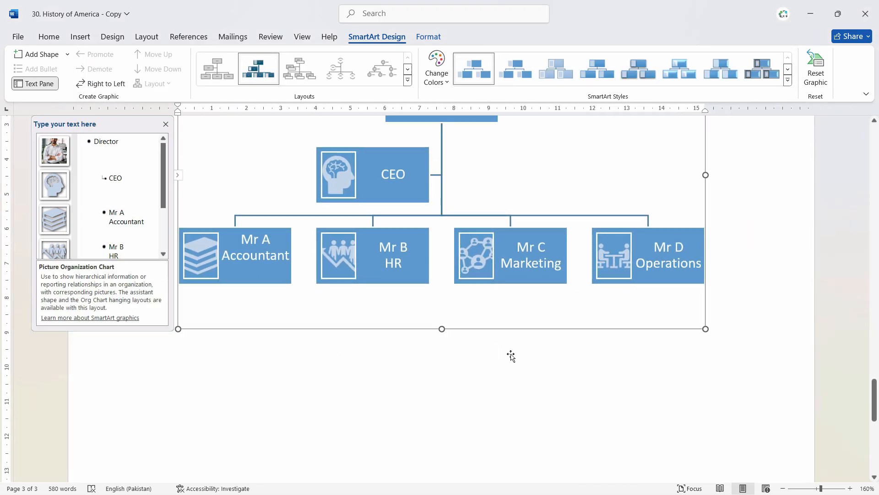
Apply the Intense Effect SmartArt style and the dark slate grey colour scheme to the org chart.
{"action": "left_click", "coordinate": [605, 71]}
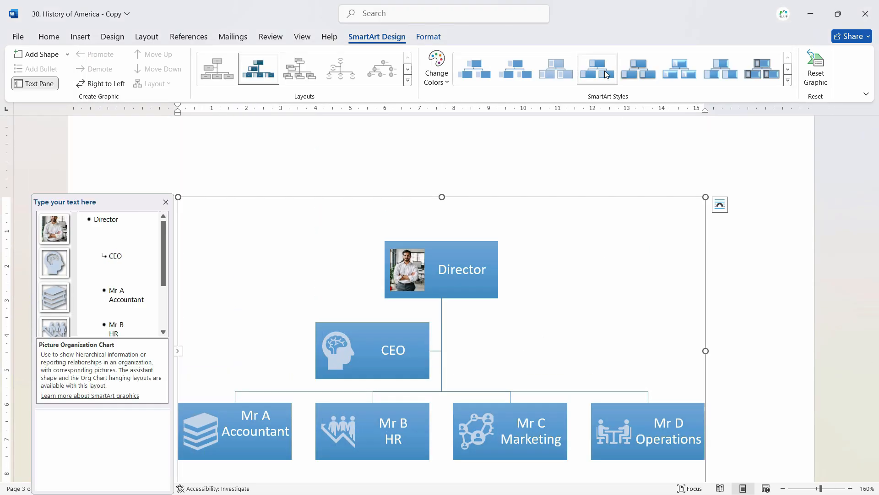
{"action": "left_click", "coordinate": [653, 69]}
{"action": "left_click", "coordinate": [431, 64]}
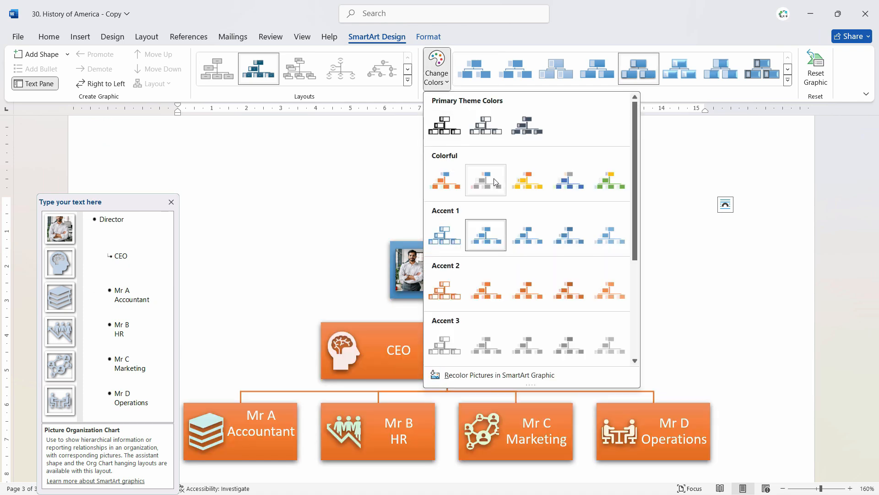
{"action": "left_click", "coordinate": [439, 248]}
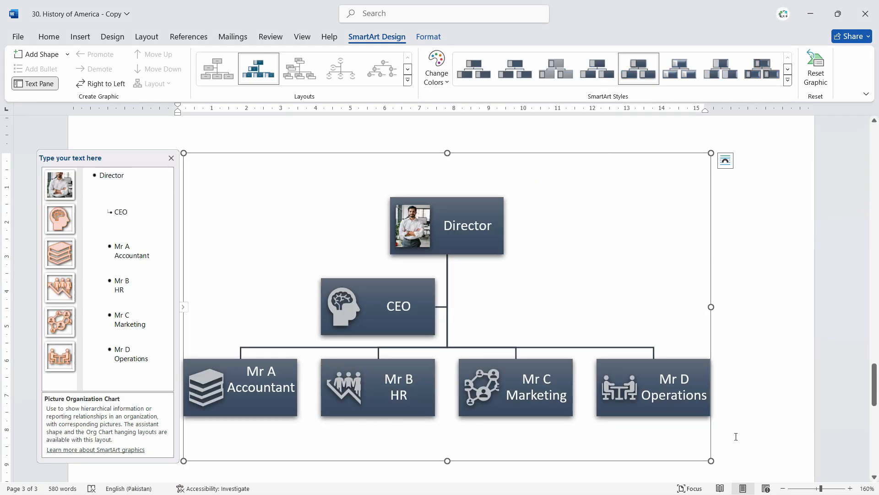
Shrink the org chart slightly from its corner handle and select the Mr A Accountant box.
{"action": "left_click_drag", "start_coordinate": [711, 460], "coordinate": [693, 434]}
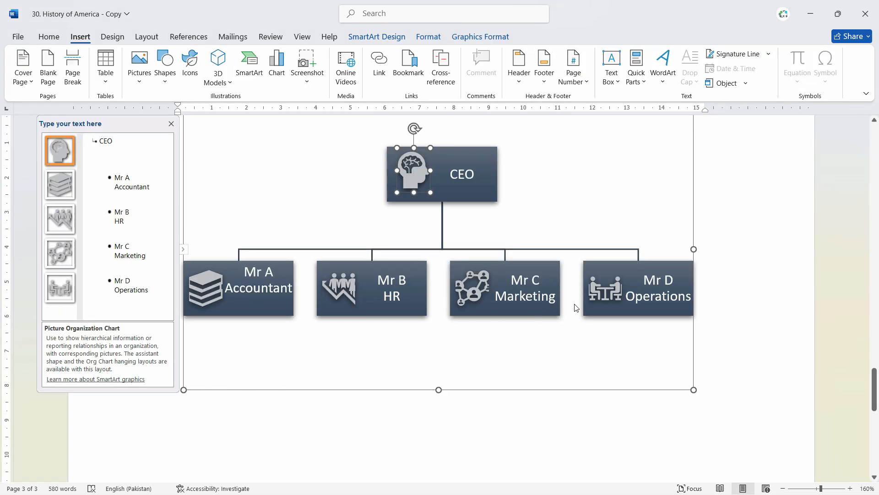
{"action": "left_click", "coordinate": [252, 308]}
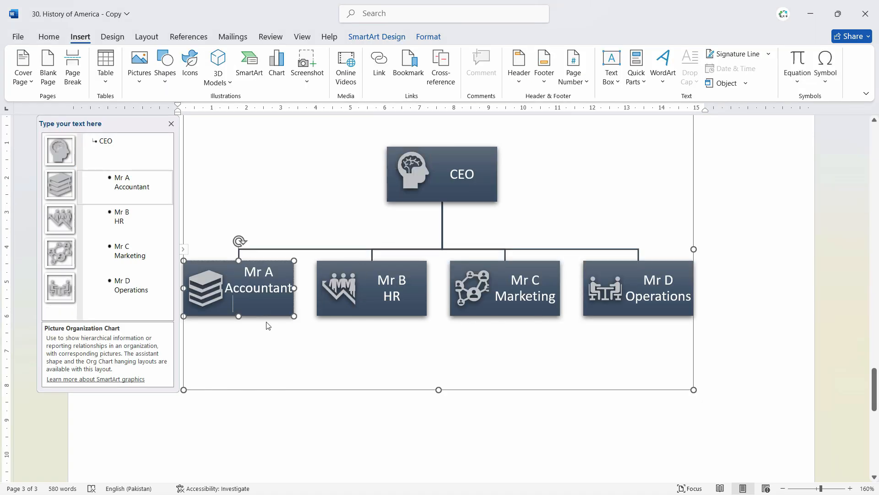
{"action": "left_click", "coordinate": [169, 75]}
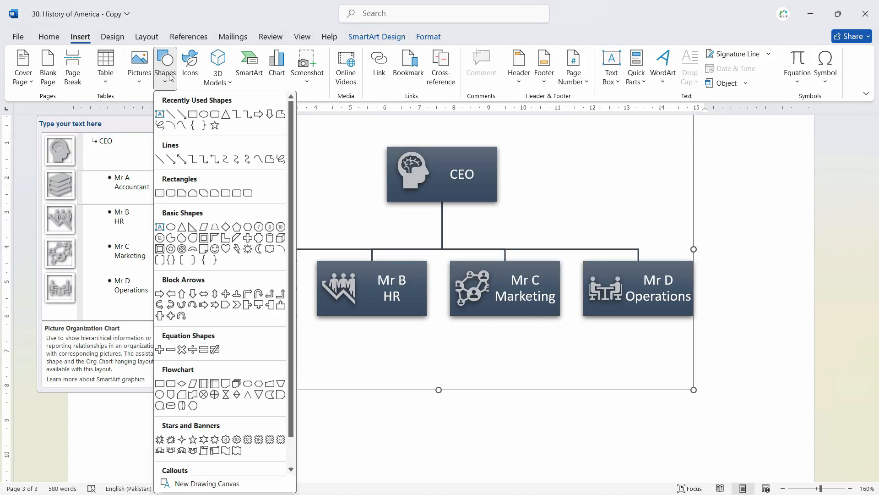
{"action": "left_click", "coordinate": [215, 114]}
{"action": "key", "text": "Escape"}
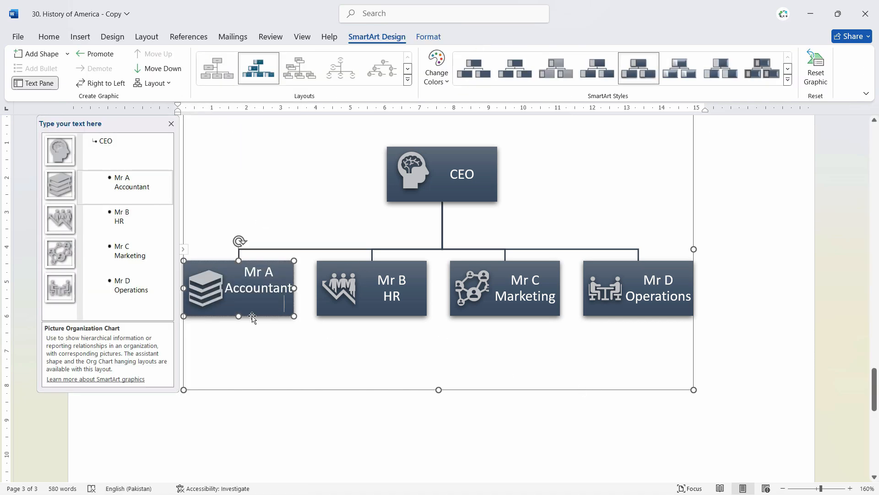
Select Mr A Accountant and add blank picture sub-boxes beneath it with Add Shape.
{"action": "left_click", "coordinate": [257, 307]}
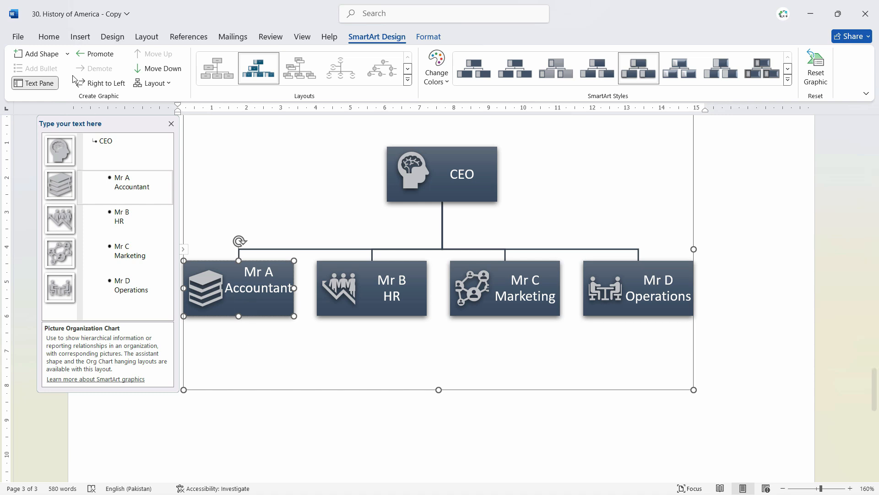
{"action": "left_click", "coordinate": [60, 54]}
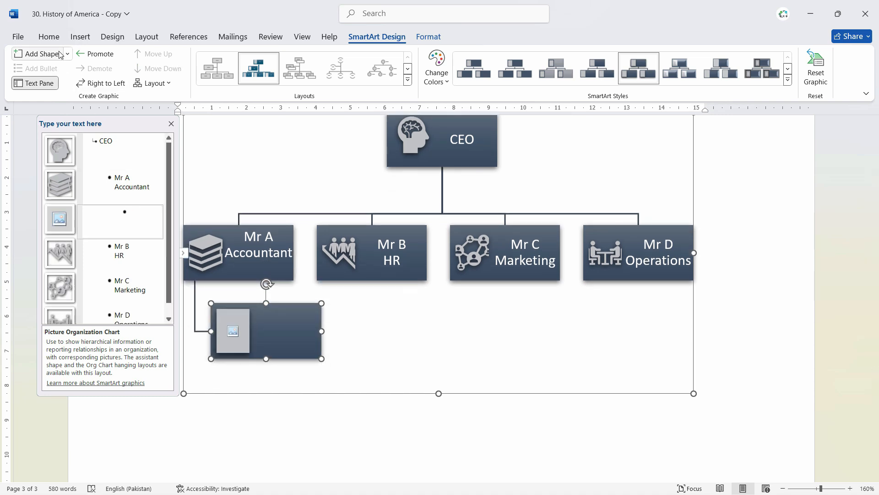
{"action": "left_click", "coordinate": [60, 54]}
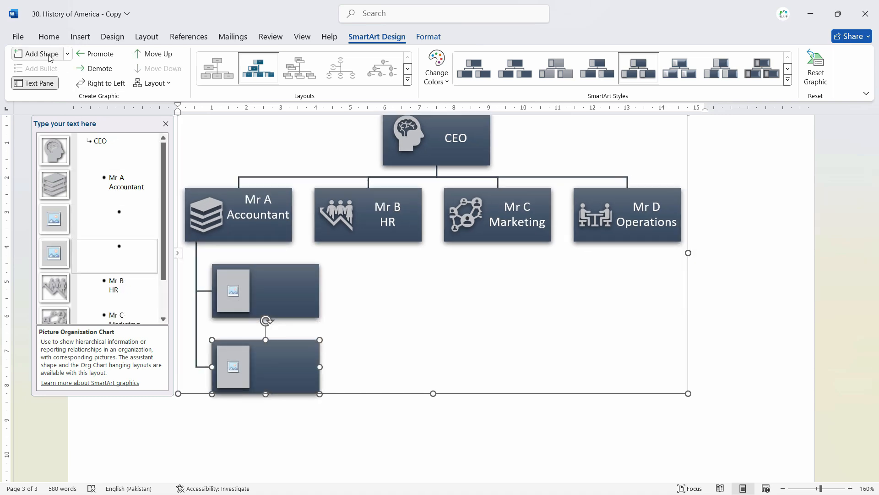
{"action": "left_click", "coordinate": [51, 56]}
Set Mr A's branch layout to Right Hanging so the sub-boxes stack vertically.
{"action": "left_click", "coordinate": [161, 84]}
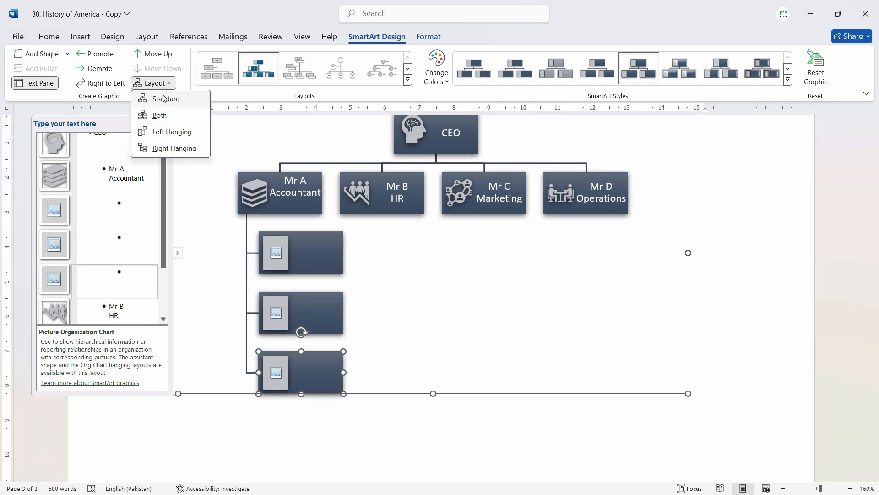
{"action": "left_click", "coordinate": [162, 85]}
{"action": "left_click", "coordinate": [161, 85]}
{"action": "left_click", "coordinate": [168, 101]}
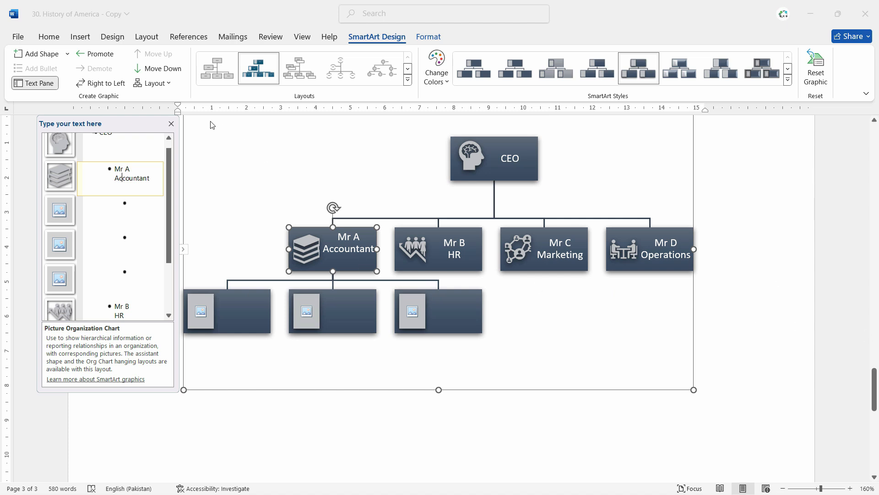
{"action": "left_click", "coordinate": [162, 83]}
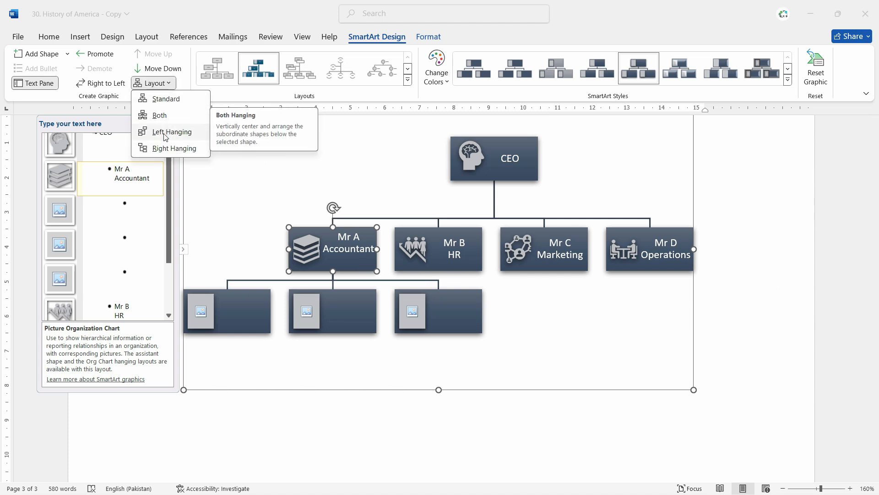
{"action": "left_click", "coordinate": [167, 132]}
{"action": "left_click", "coordinate": [162, 83]}
{"action": "left_click", "coordinate": [161, 150]}
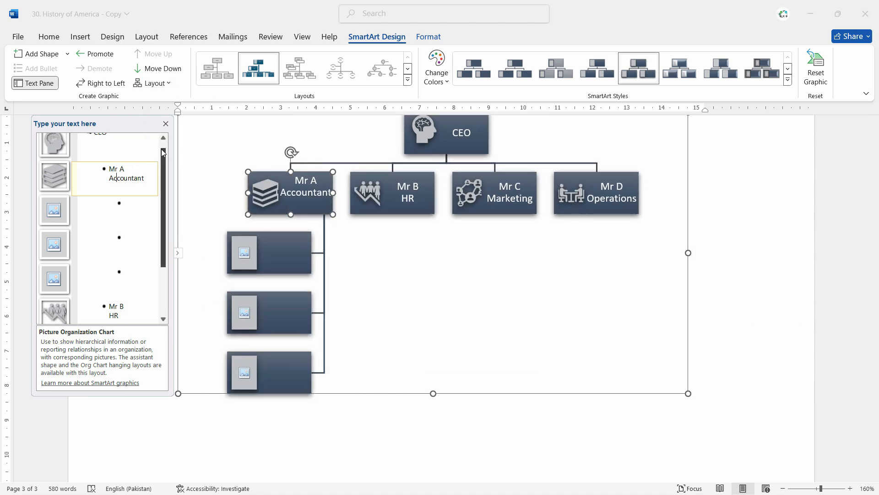
{"action": "left_click", "coordinate": [428, 37]}
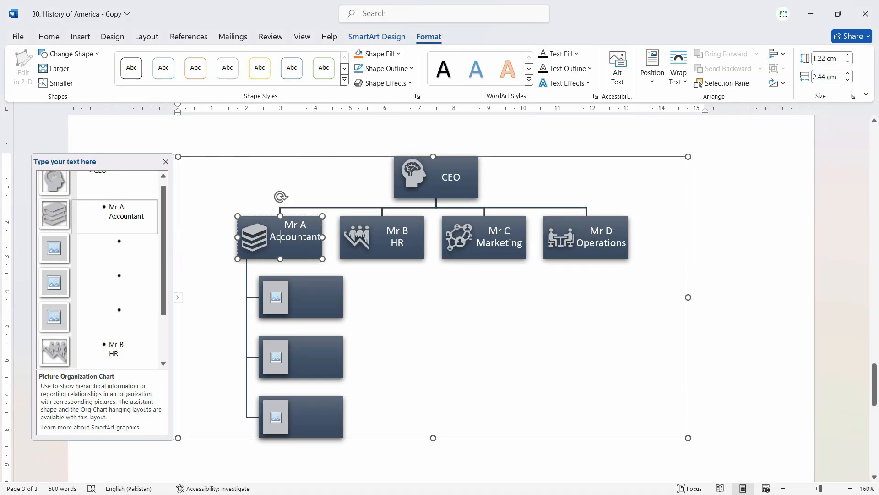
Select the three empty picture sub-boxes under Mr A Accountant.
{"action": "left_click", "coordinate": [320, 292]}
{"action": "left_click", "coordinate": [324, 366]}
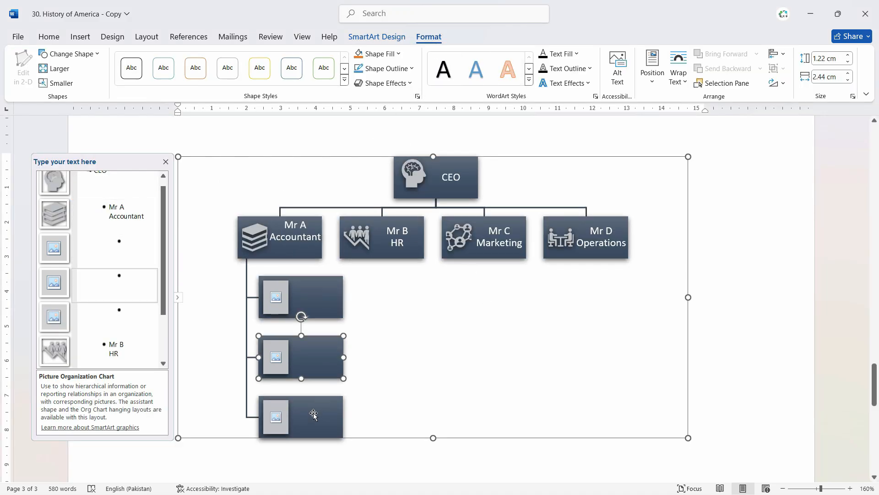
{"action": "left_click", "coordinate": [314, 415]}
{"action": "left_click", "coordinate": [339, 296]}
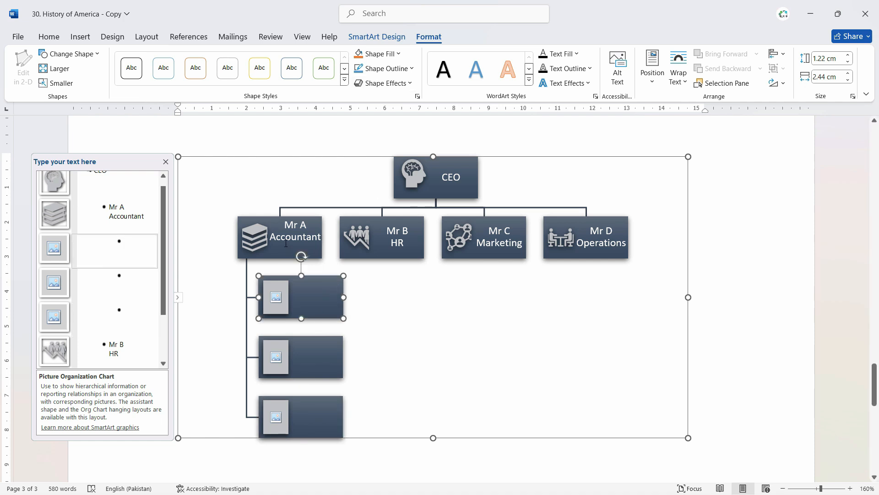
{"action": "left_click", "coordinate": [319, 359]}
{"action": "left_click", "coordinate": [328, 300]}
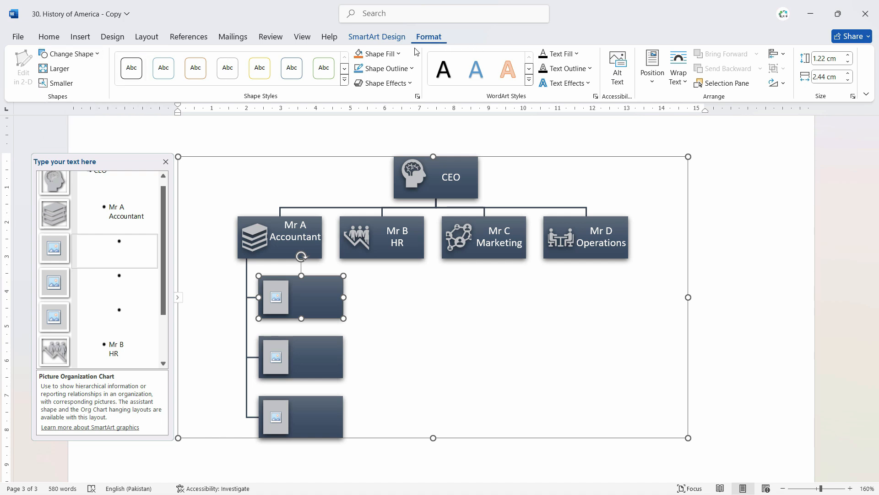
Change the sub-boxes to Snip and Round Single Corner rectangles.
{"action": "left_click", "coordinate": [95, 56]}
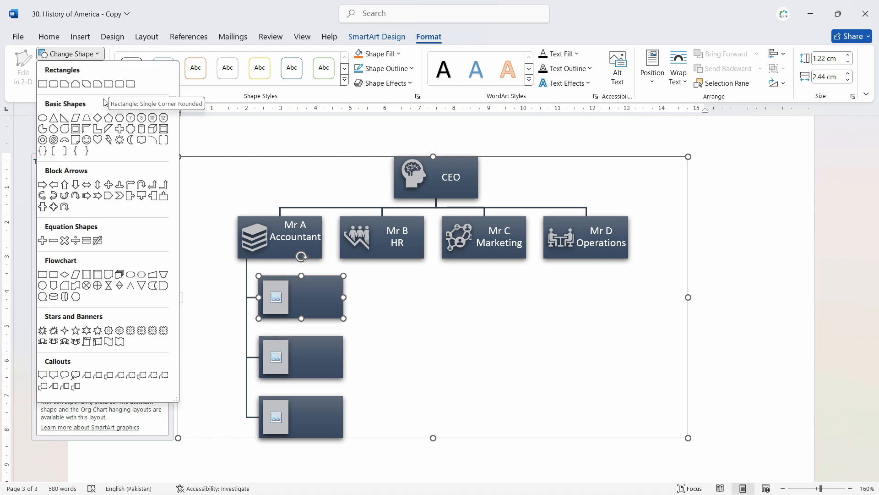
{"action": "left_click", "coordinate": [123, 88]}
{"action": "left_click", "coordinate": [64, 54]}
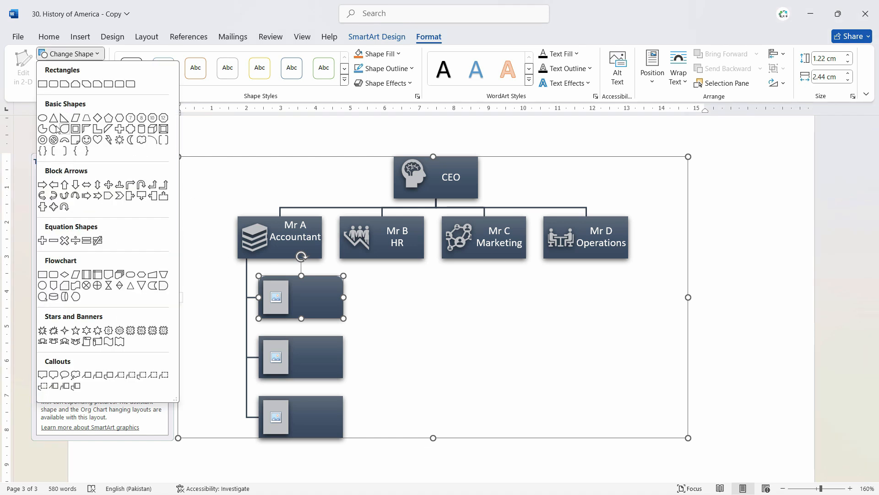
{"action": "left_click", "coordinate": [42, 117]}
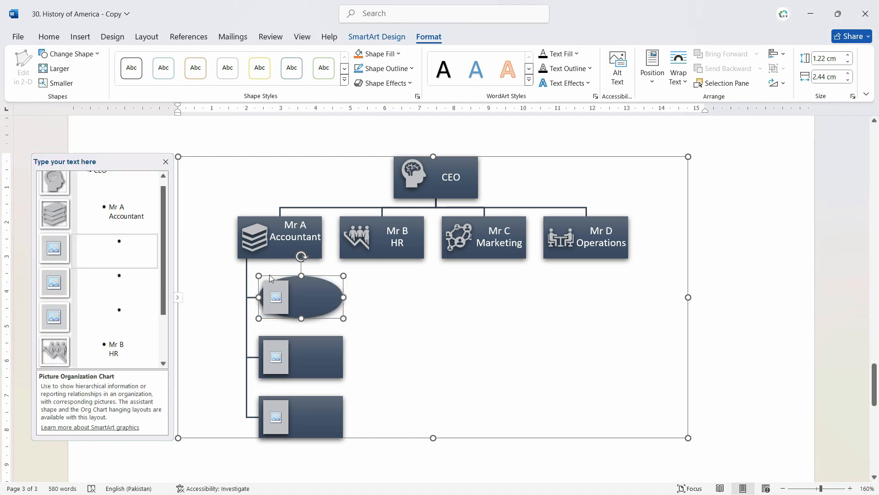
{"action": "key", "text": "ctrl+z"}
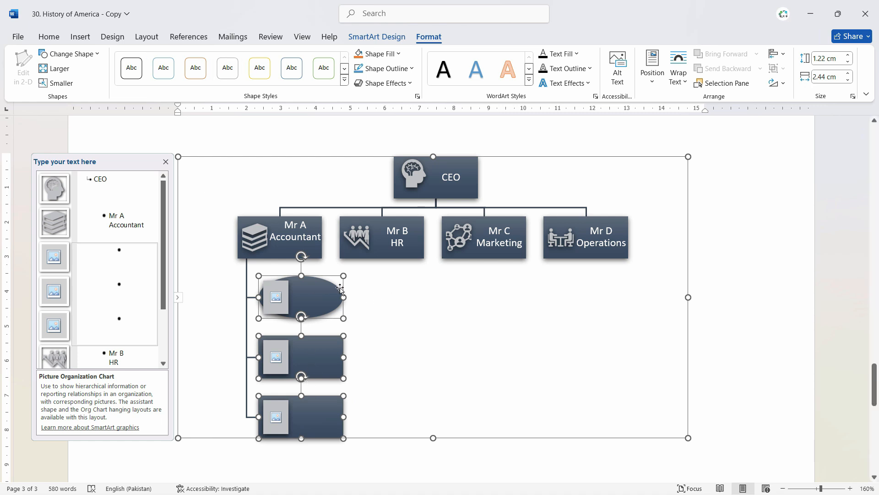
{"action": "left_click", "coordinate": [69, 54]}
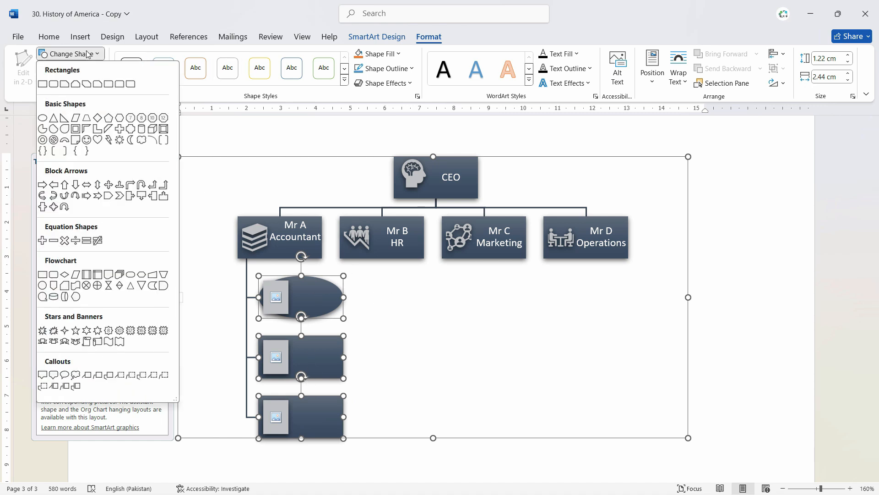
{"action": "left_click", "coordinate": [97, 83]}
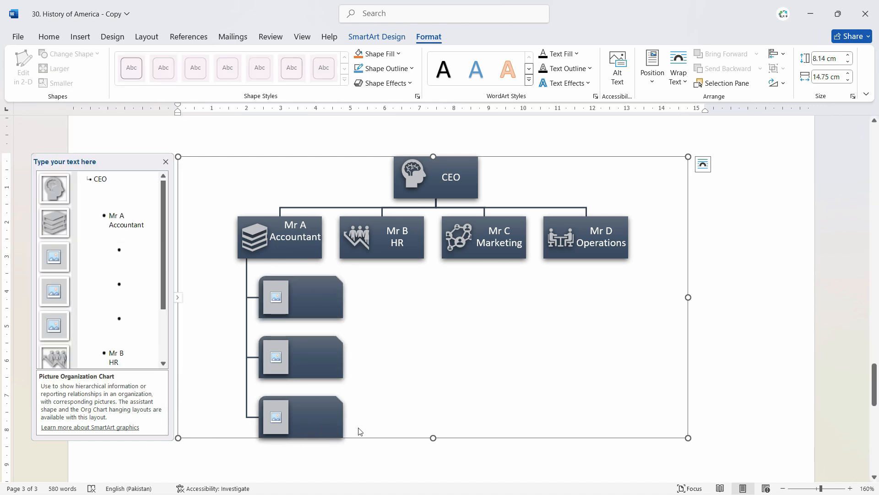
{"action": "scroll", "coordinate": [445, 267], "scroll_direction": "down", "scroll_amount": 4}
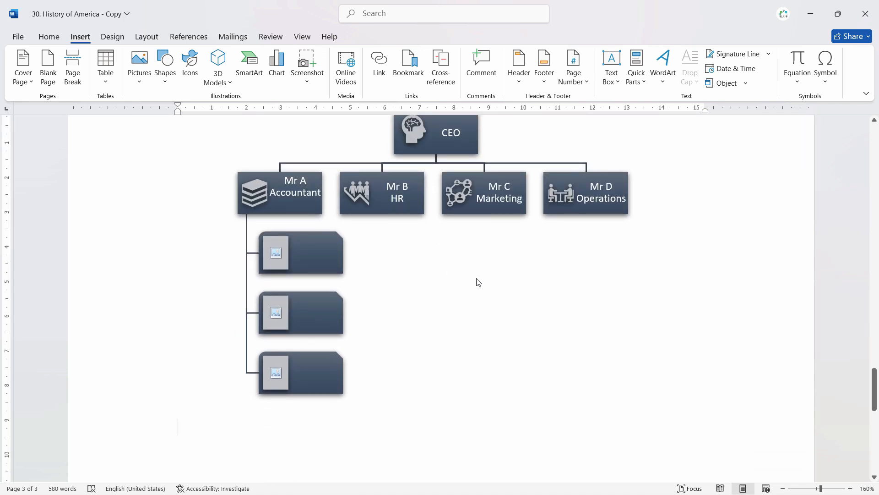
{"action": "scroll", "coordinate": [477, 282], "scroll_direction": "down", "scroll_amount": 3}
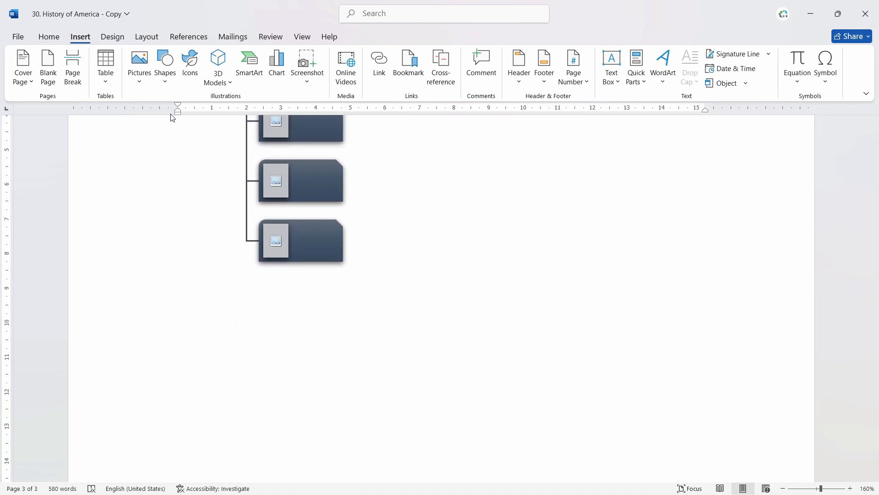
{"action": "left_click", "coordinate": [172, 78]}
{"action": "left_click", "coordinate": [197, 120]}
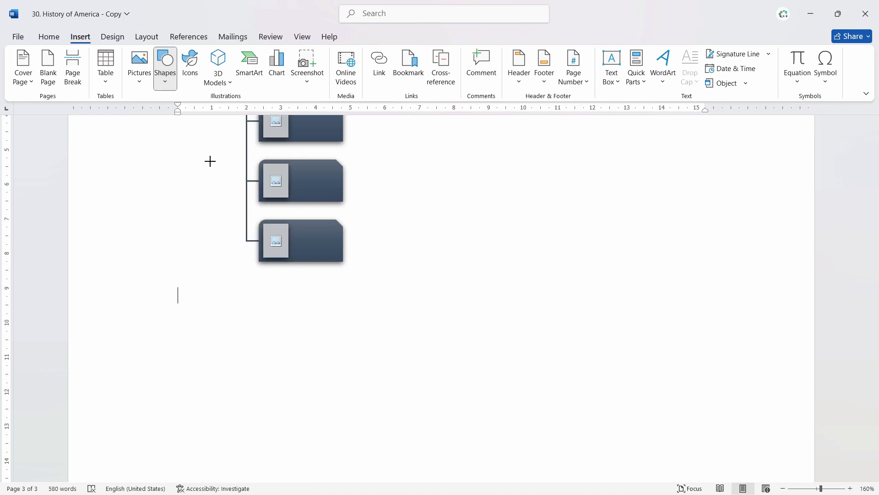
{"action": "mouse_move", "coordinate": [184, 296]}
{"action": "left_mouse_down"}
{"action": "mouse_move", "coordinate": [324, 338]}
{"action": "mouse_move", "coordinate": [337, 309]}
{"action": "mouse_move", "coordinate": [335, 336]}
{"action": "mouse_move", "coordinate": [395, 289]}
{"action": "mouse_move", "coordinate": [466, 301]}
{"action": "mouse_move", "coordinate": [487, 320]}
{"action": "mouse_move", "coordinate": [513, 303]}
{"action": "left_mouse_up"}
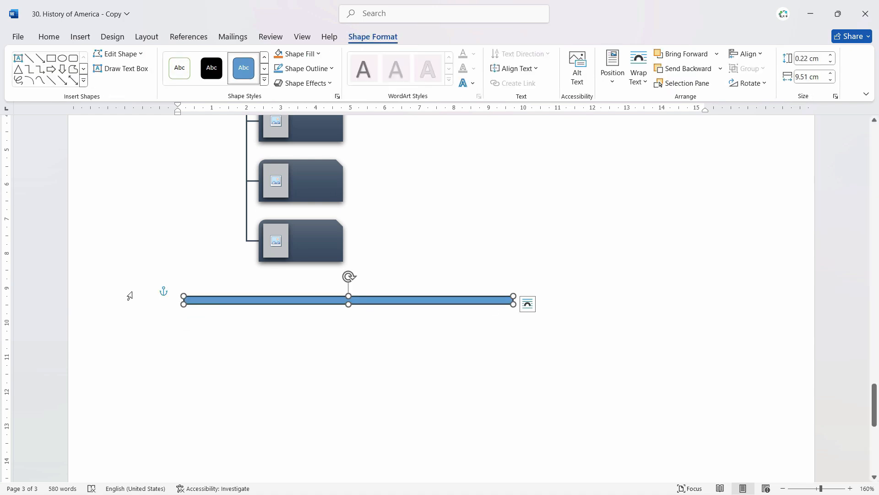
{"action": "key", "text": "Delete"}
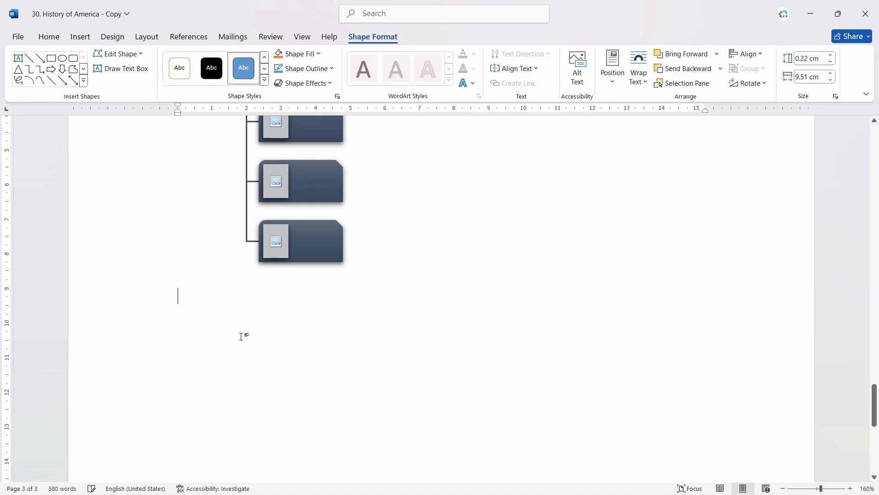
{"action": "left_click", "coordinate": [80, 37]}
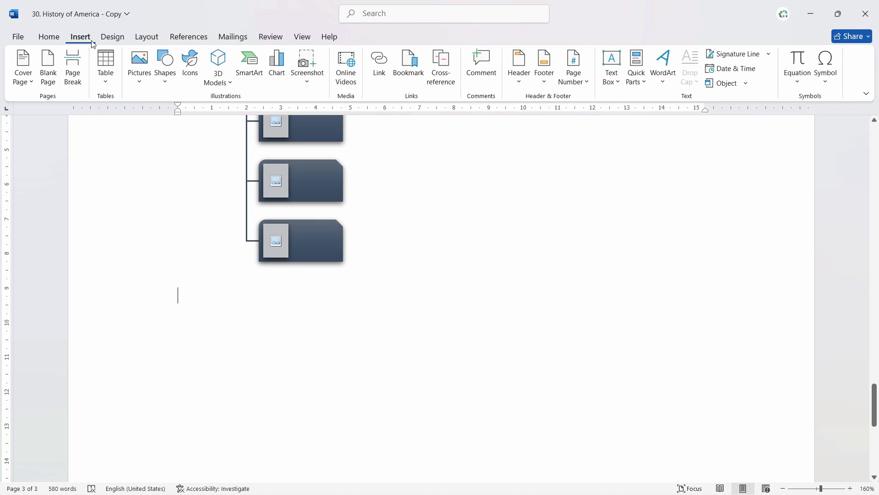
Draw a 1.88 cm square below the org chart and give it a dark blue shape style.
{"action": "left_click", "coordinate": [165, 76]}
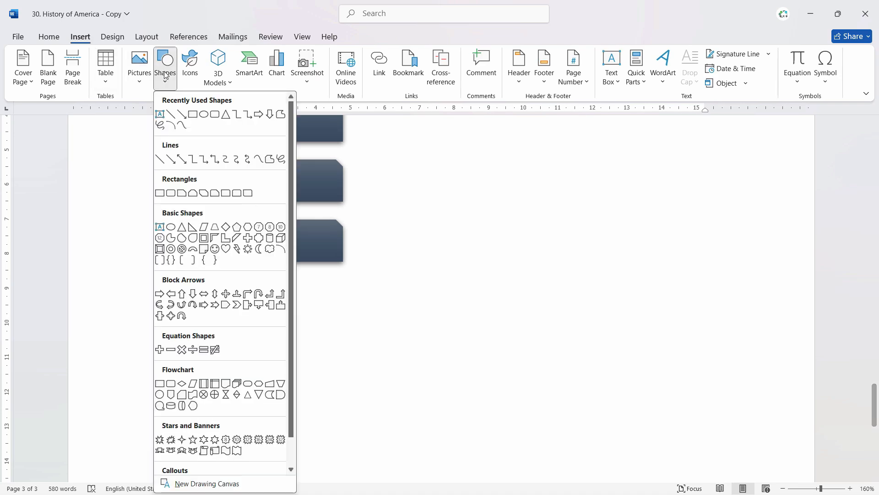
{"action": "left_click", "coordinate": [194, 114]}
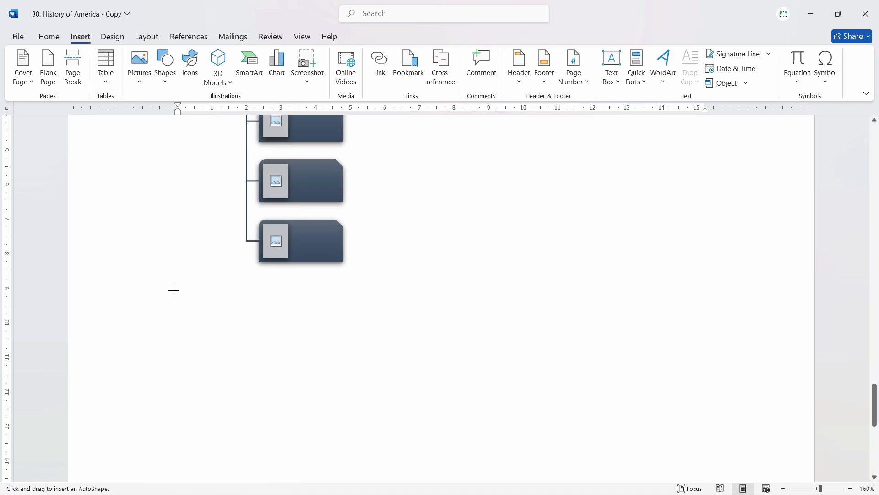
{"action": "left_click_drag", "start_coordinate": [173, 290], "coordinate": [241, 354]}
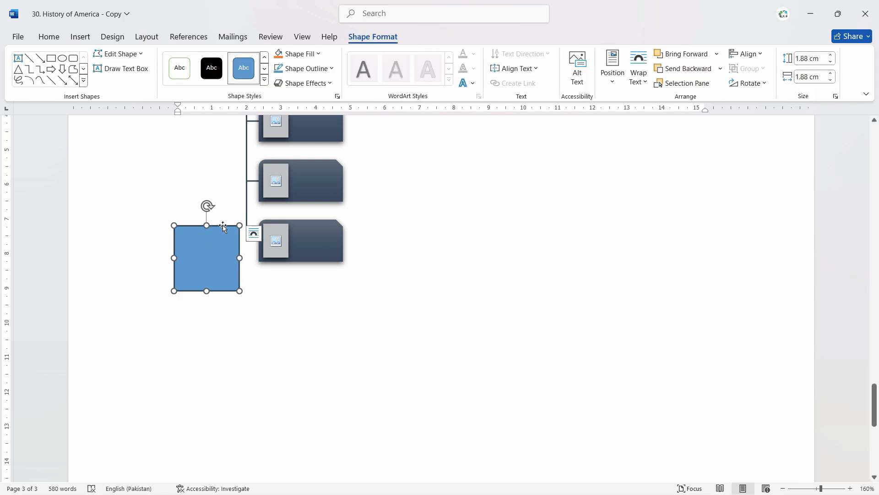
{"action": "mouse_move", "coordinate": [223, 227]}
{"action": "left_mouse_down"}
{"action": "mouse_move", "coordinate": [232, 261]}
{"action": "mouse_move", "coordinate": [316, 307]}
{"action": "left_mouse_up"}
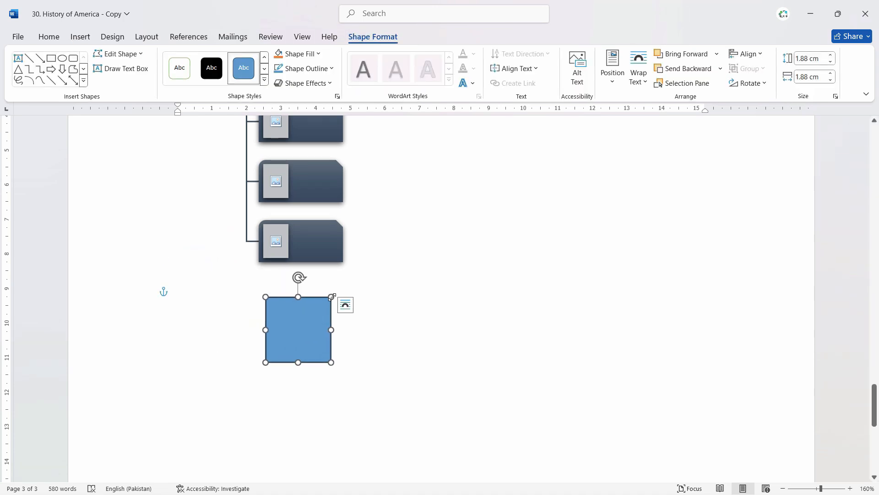
{"action": "left_click", "coordinate": [264, 80]}
{"action": "left_click", "coordinate": [339, 133]}
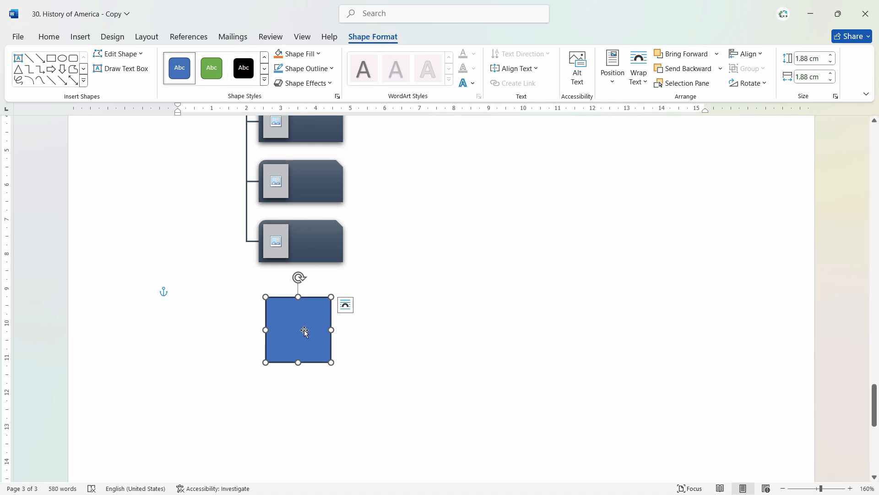
Type the filler text 'sasssss ssss' into the blue square.
{"action": "type", "text": "sassss"}
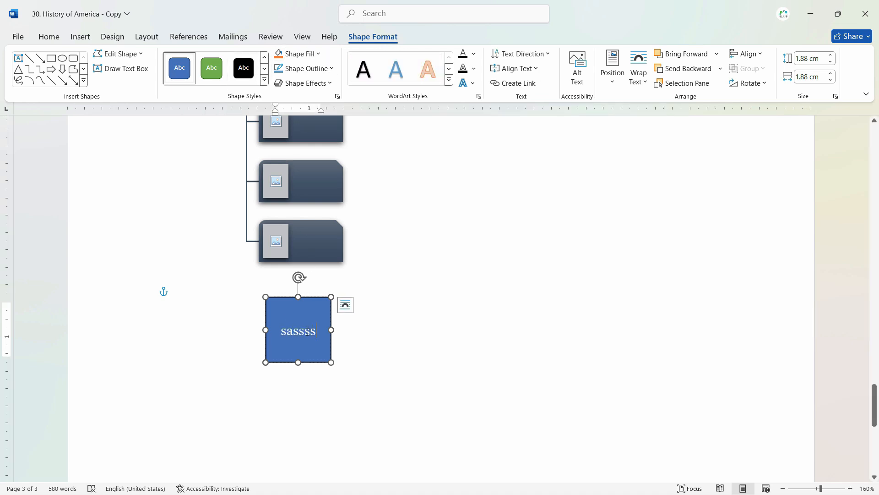
{"action": "type", "text": "s ssss"}
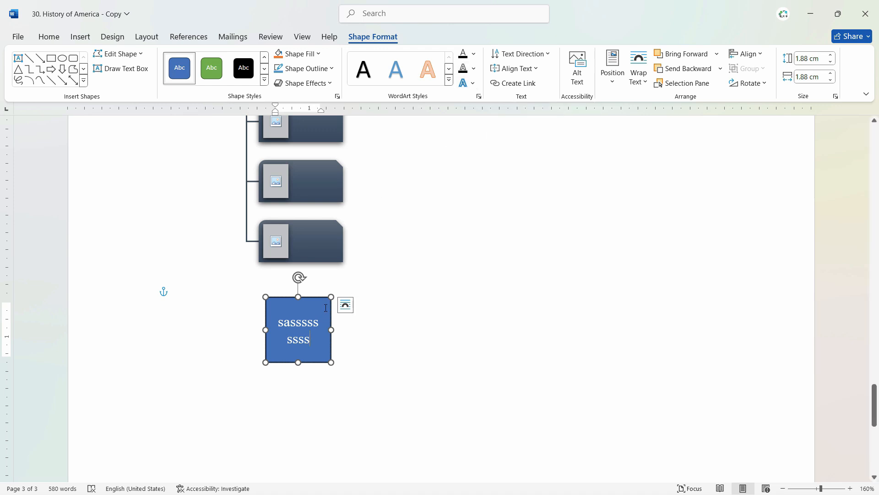
{"action": "left_click", "coordinate": [388, 313]}
{"action": "left_click", "coordinate": [392, 315]}
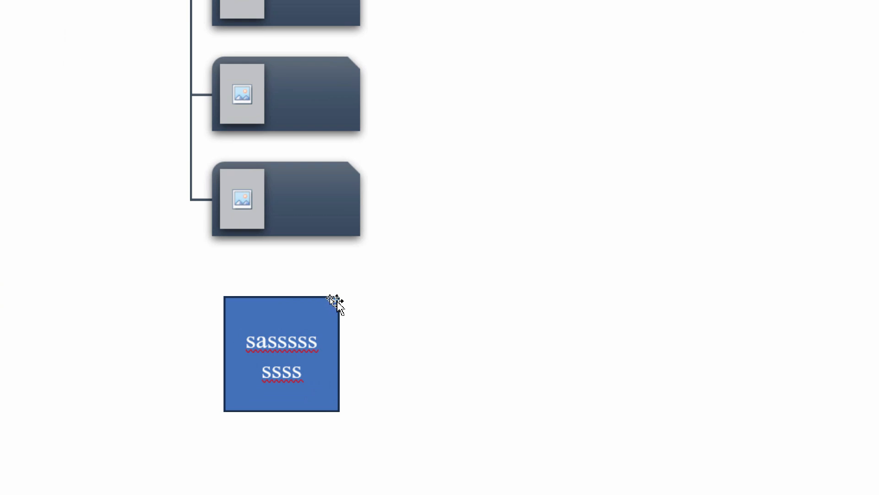
Duplicate the text square and place the copy to its right.
{"action": "left_click", "coordinate": [326, 301]}
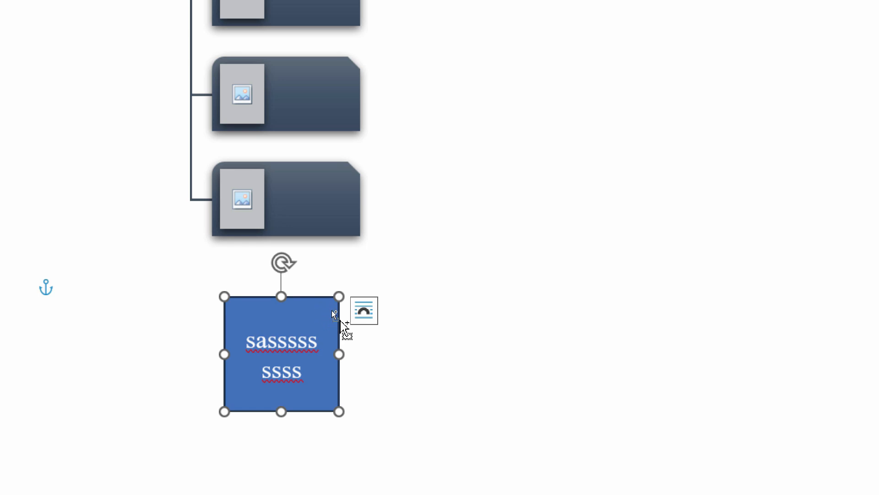
{"action": "left_click_drag", "start_coordinate": [340, 327], "coordinate": [513, 318]}
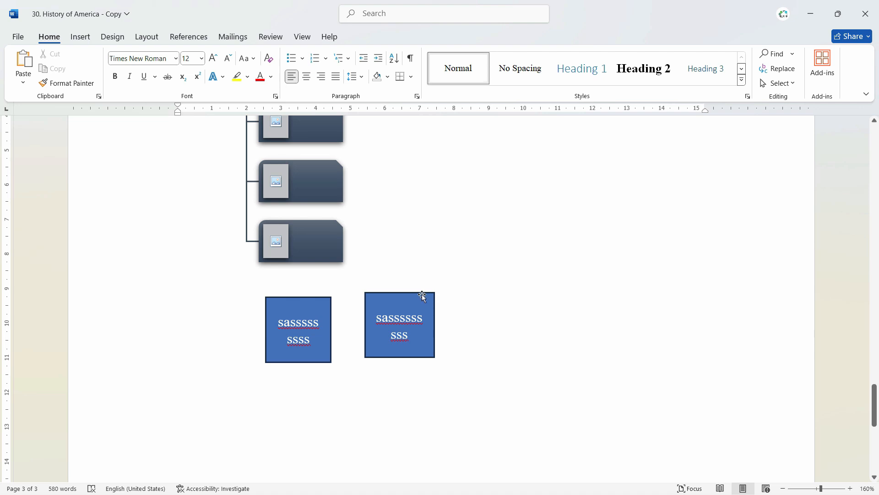
{"action": "left_click_drag", "start_coordinate": [422, 294], "coordinate": [509, 297]}
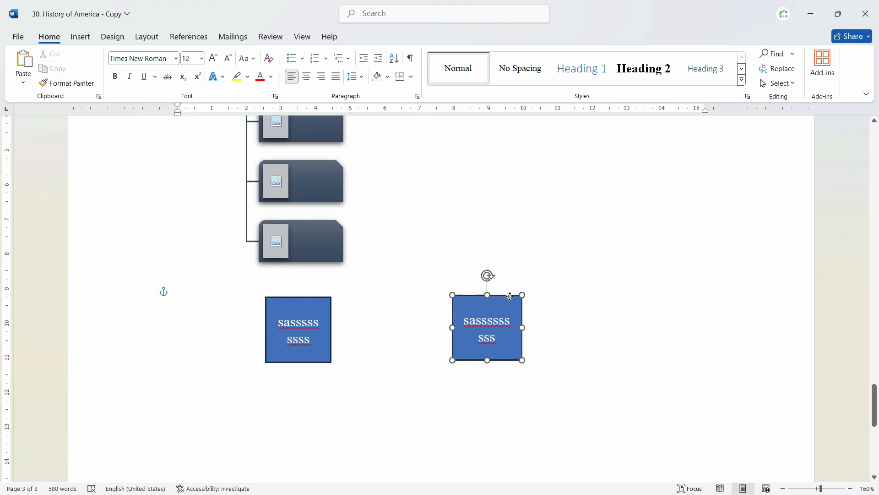
{"action": "left_click", "coordinate": [348, 308]}
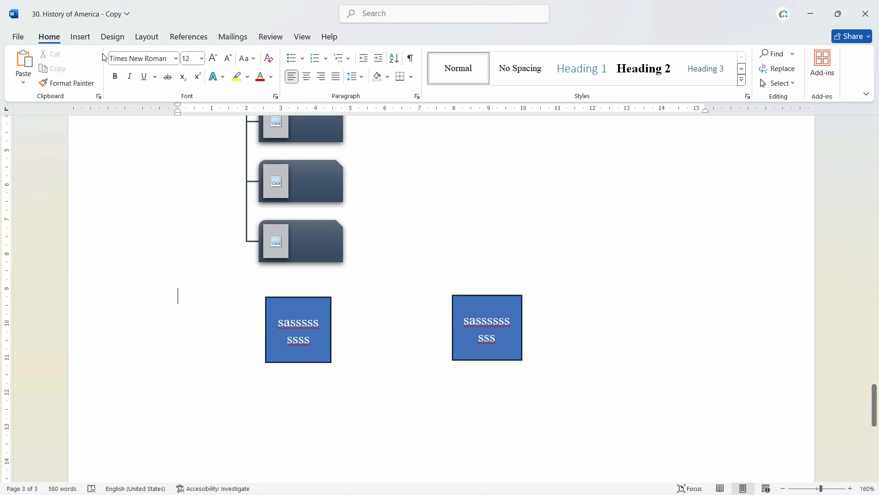
Draw an arrow from the left blue box to the right blue box.
{"action": "left_click", "coordinate": [81, 37]}
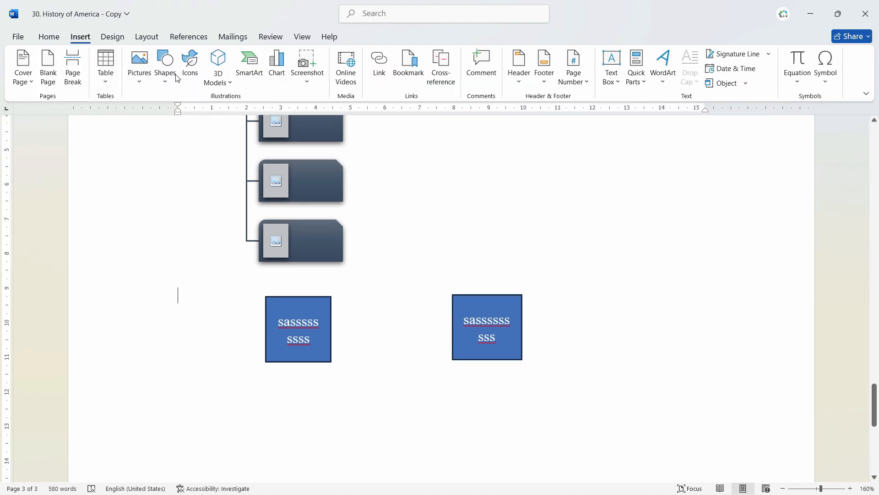
{"action": "left_click", "coordinate": [165, 65]}
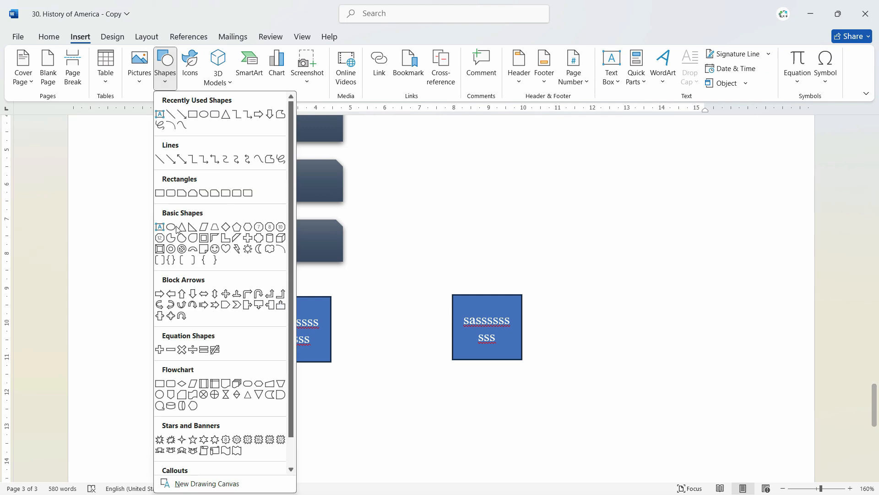
{"action": "left_click", "coordinate": [175, 166]}
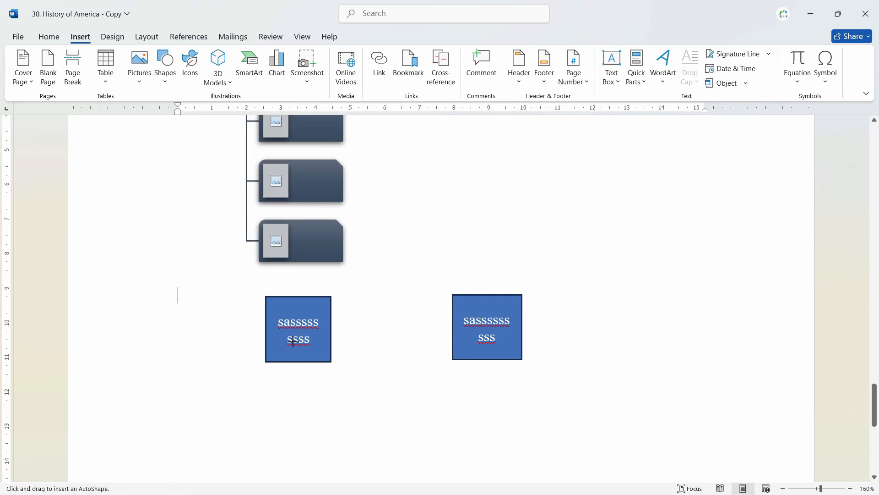
{"action": "mouse_move", "coordinate": [333, 329]}
{"action": "left_mouse_down"}
{"action": "mouse_move", "coordinate": [447, 322]}
{"action": "mouse_move", "coordinate": [406, 375]}
{"action": "mouse_move", "coordinate": [420, 320]}
{"action": "mouse_move", "coordinate": [408, 331]}
{"action": "mouse_move", "coordinate": [408, 363]}
{"action": "left_mouse_up"}
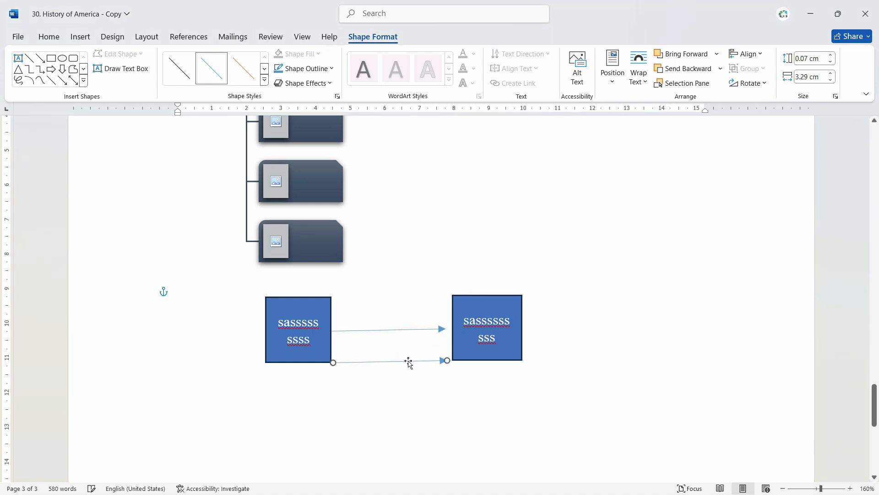
Add a second arrow below, styling the lower one thick black and the upper thick blue.
{"action": "left_click", "coordinate": [243, 69]}
{"action": "left_click", "coordinate": [264, 81]}
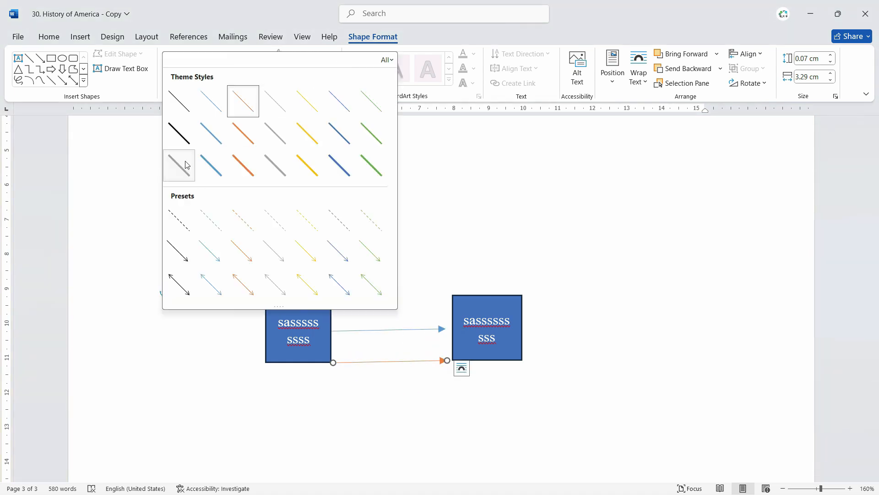
{"action": "left_click", "coordinate": [186, 163]}
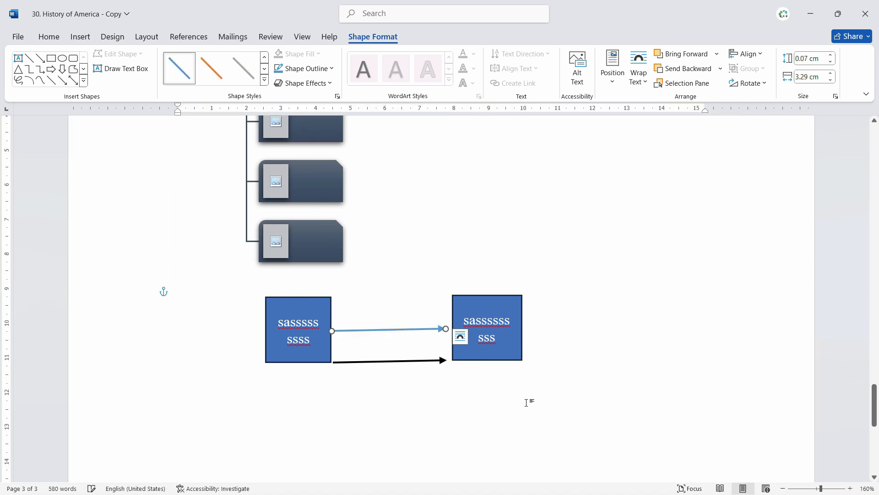
{"action": "left_click", "coordinate": [530, 402]}
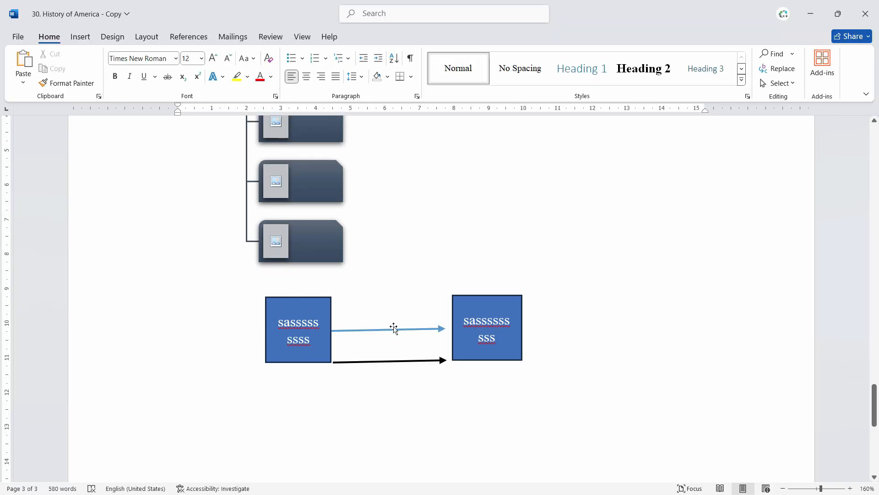
{"action": "left_click", "coordinate": [394, 327]}
{"action": "left_click", "coordinate": [373, 36]}
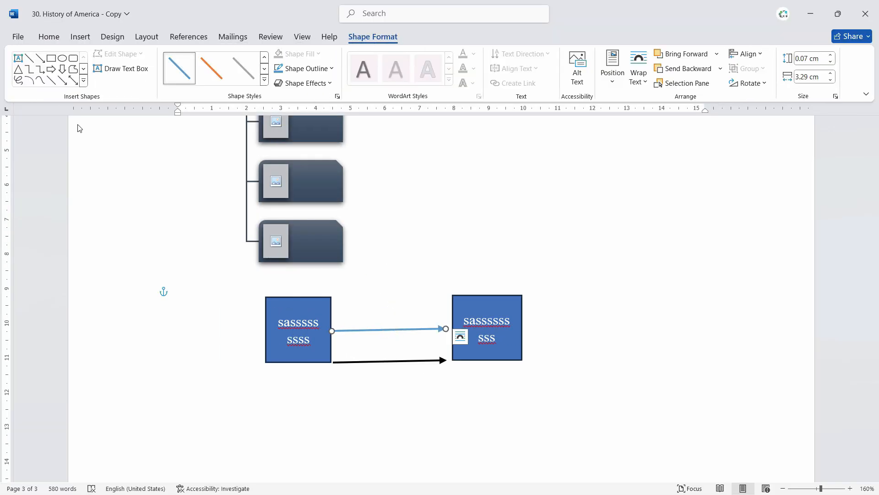
{"action": "left_click", "coordinate": [126, 261]}
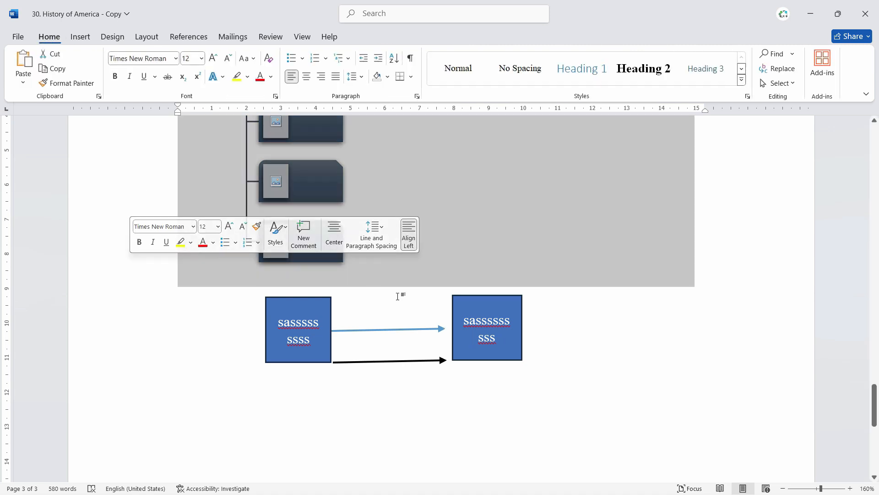
{"action": "left_click", "coordinate": [593, 368]}
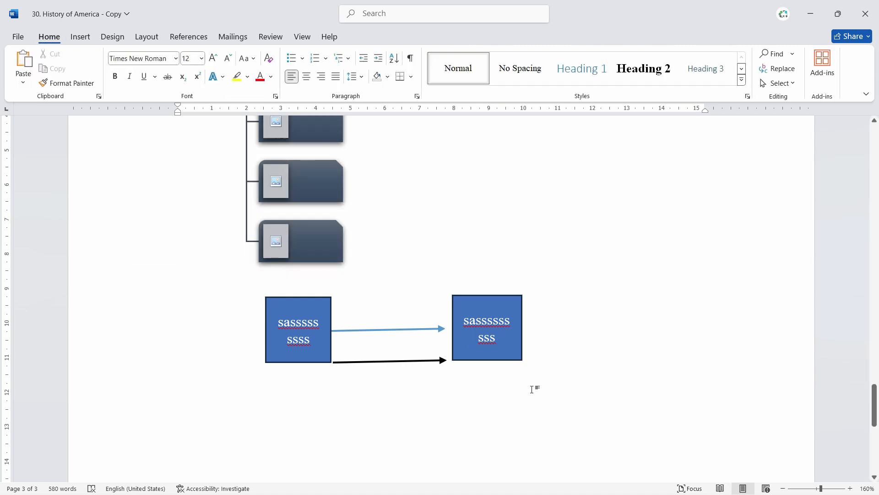